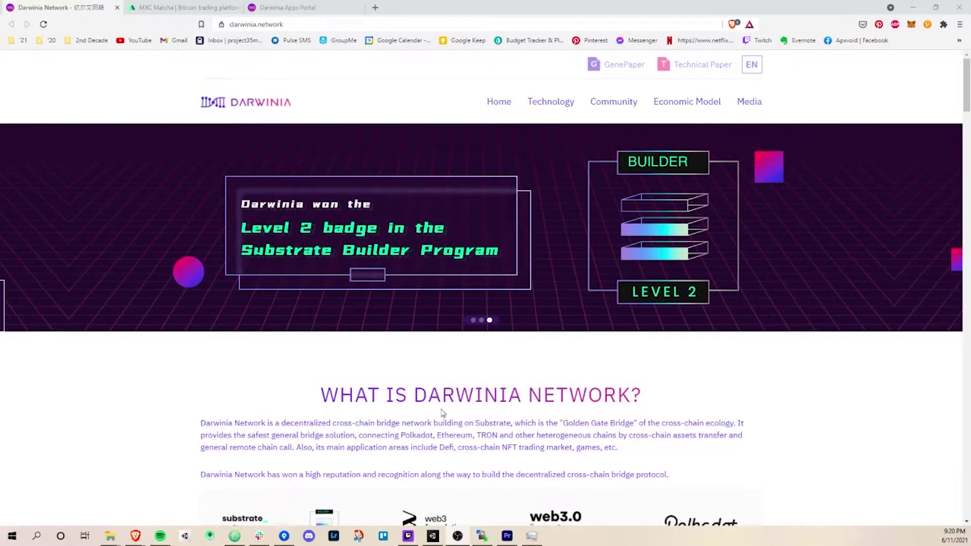
- Go to MXC's Exchange > Standard trading page for RING/USDT and focus the pair search box
scroll(420, 426, down, 1)
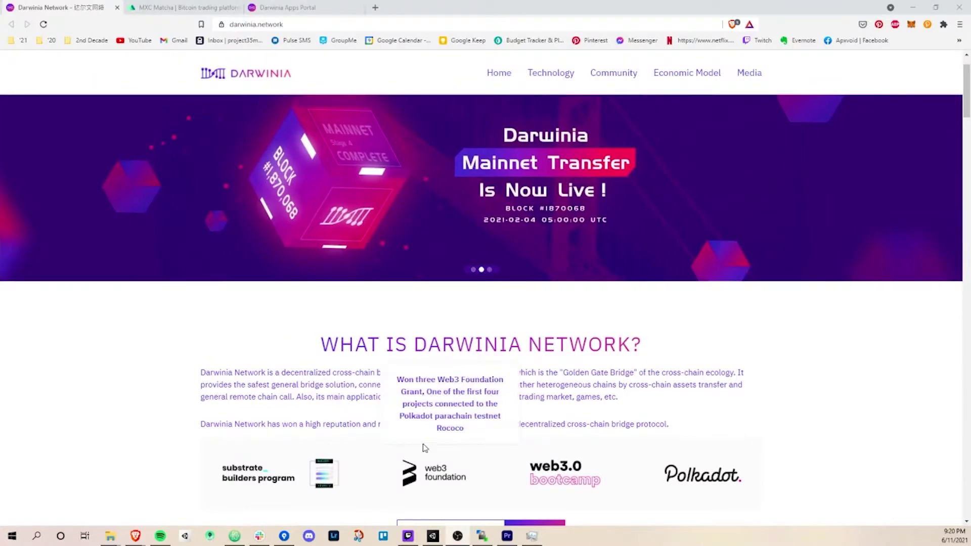
scroll(683, 432, down, 1)
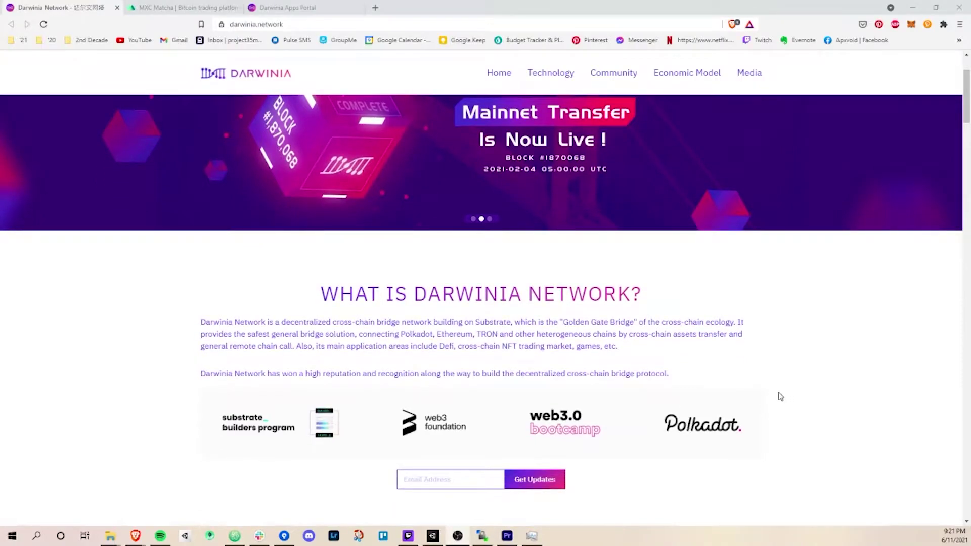
scroll(755, 421, down, 1)
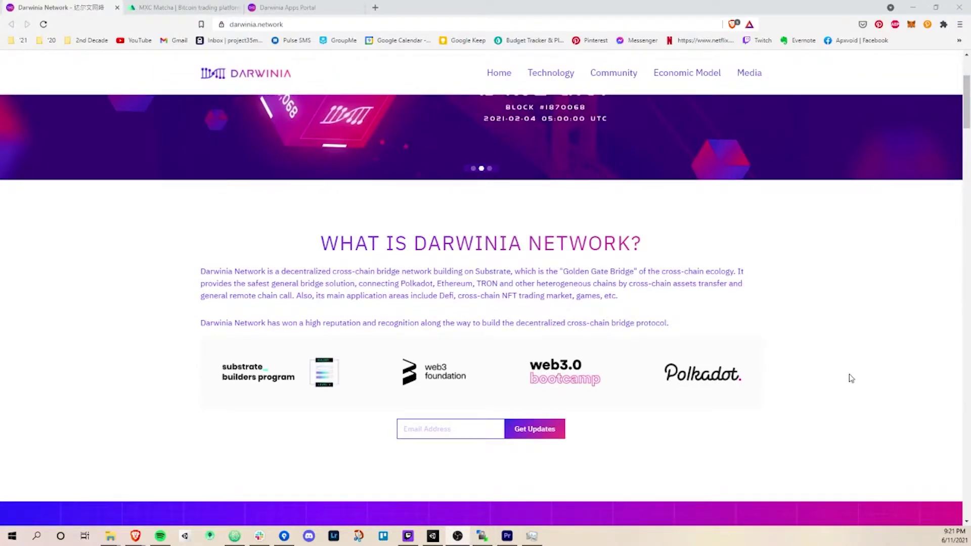
scroll(847, 371, down, 1)
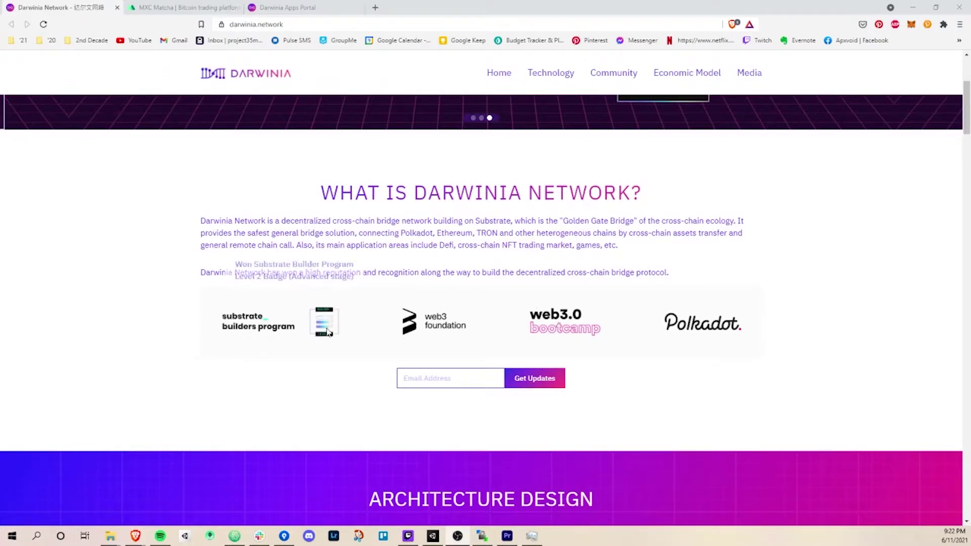
mouse_move(424, 337)
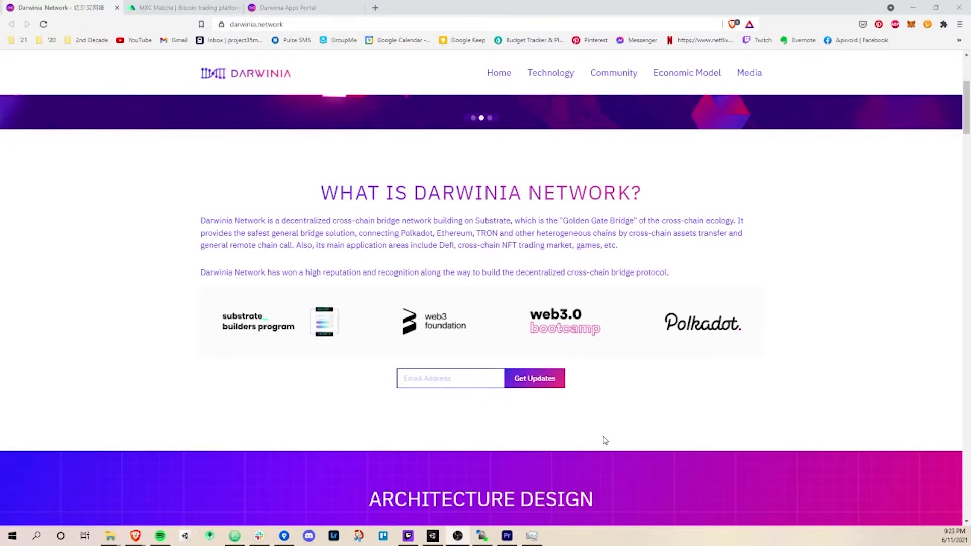
scroll(605, 440, up, 3)
scroll(595, 459, down, 3)
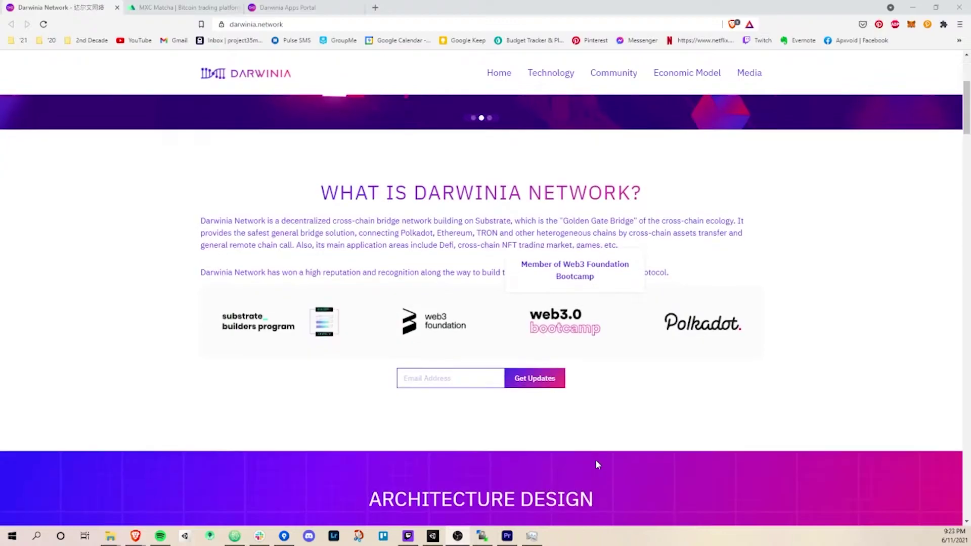
scroll(596, 464, down, 2)
scroll(599, 462, up, 2)
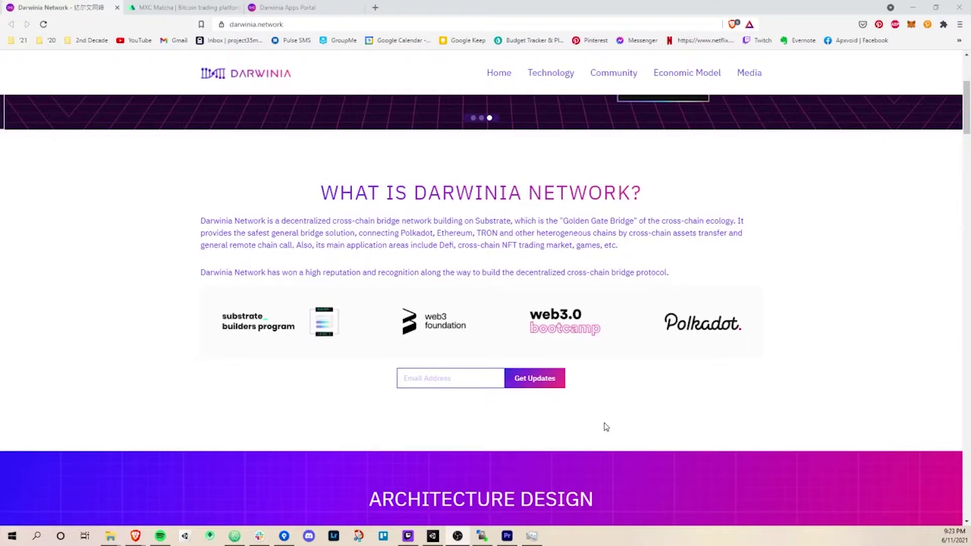
scroll(596, 448, down, 1)
scroll(597, 447, down, 3)
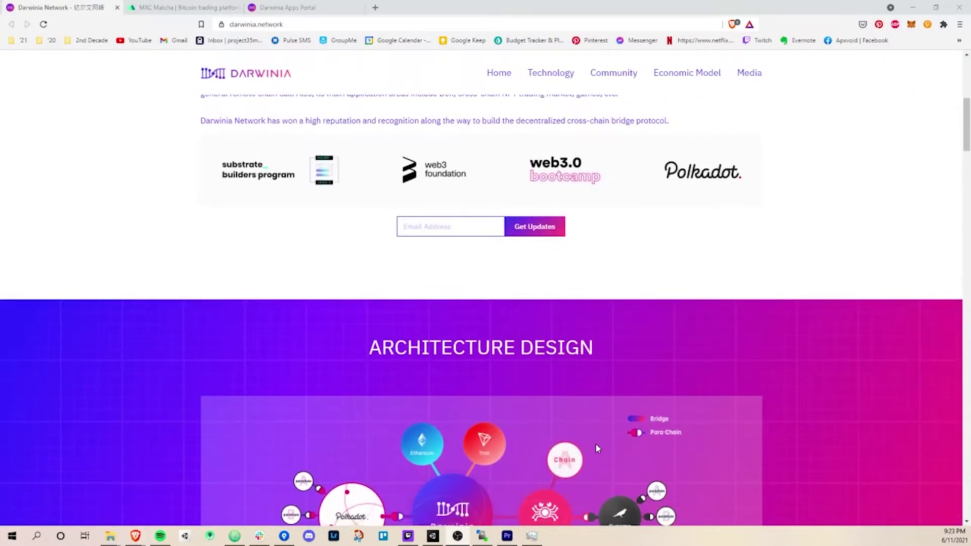
scroll(596, 448, down, 2)
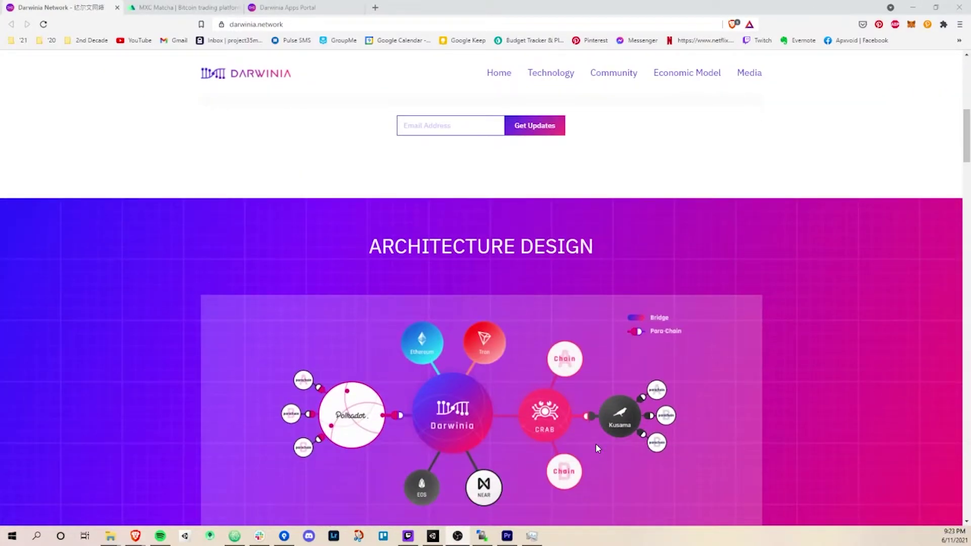
scroll(594, 449, down, 2)
scroll(578, 479, down, 2)
scroll(580, 480, down, 5)
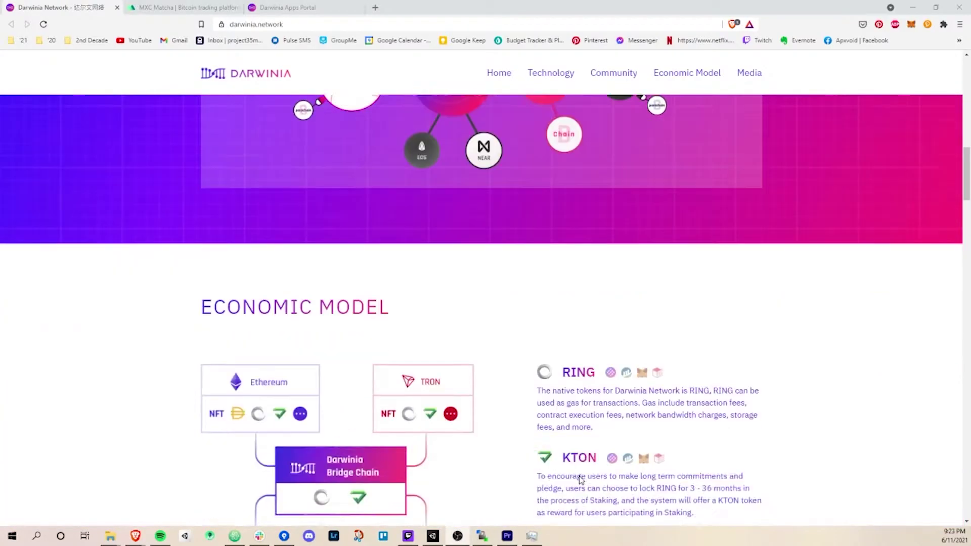
scroll(581, 481, down, 1)
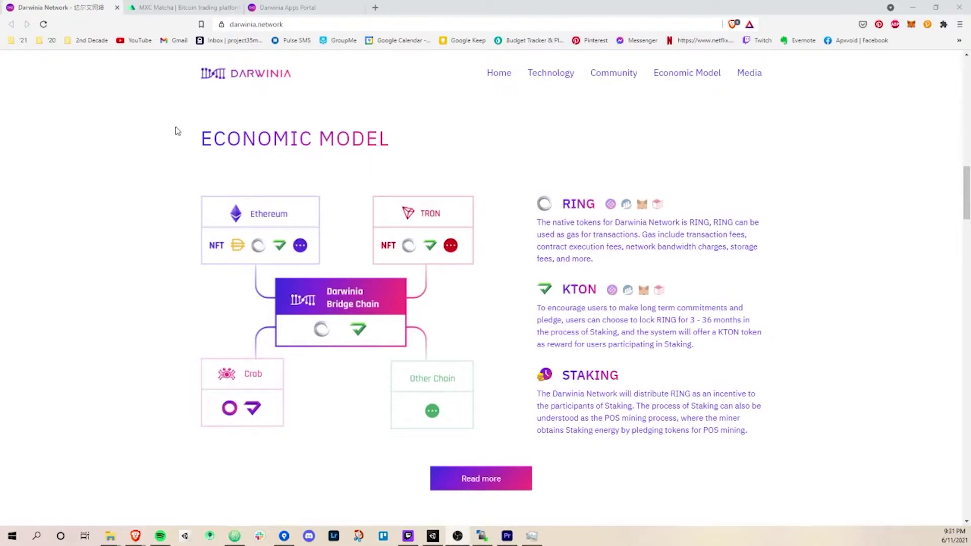
click(183, 5)
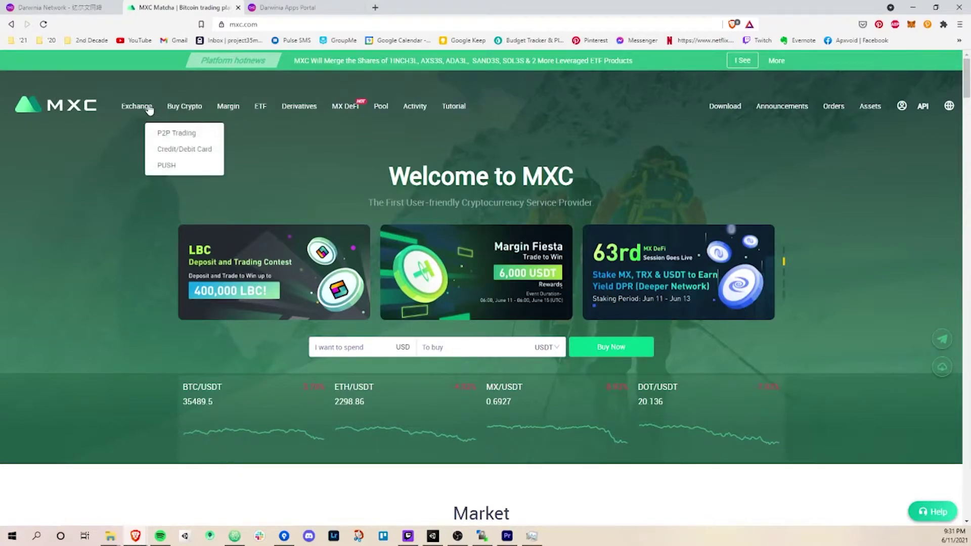
mouse_move(149, 108)
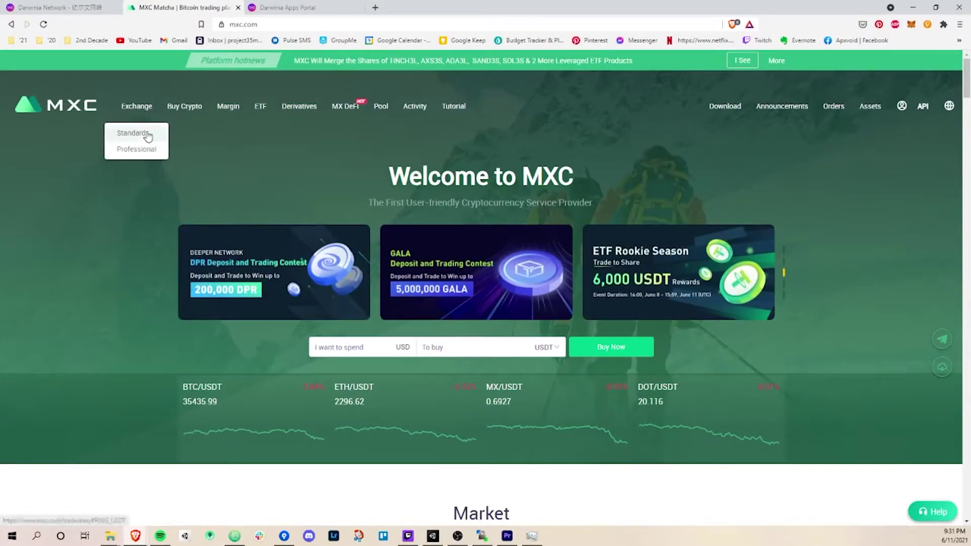
click(147, 135)
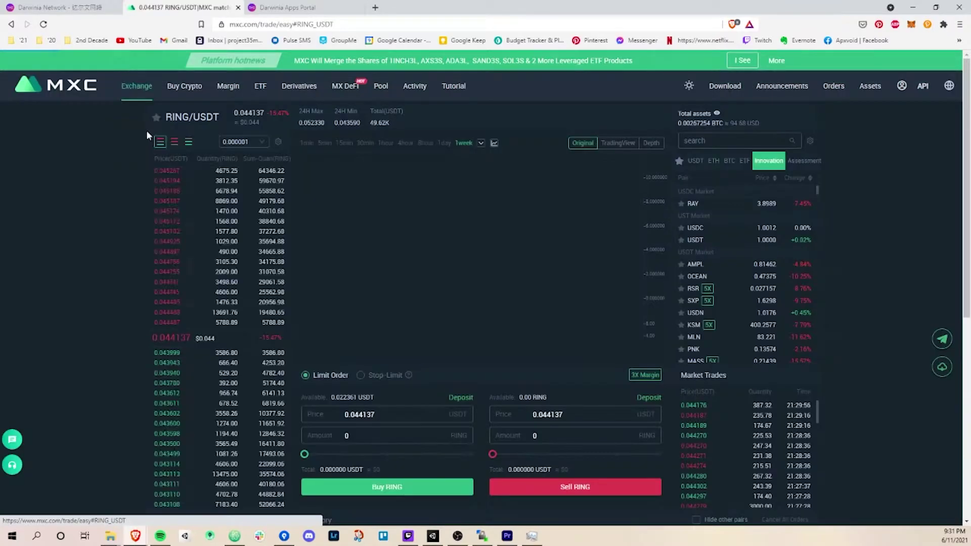
click(697, 144)
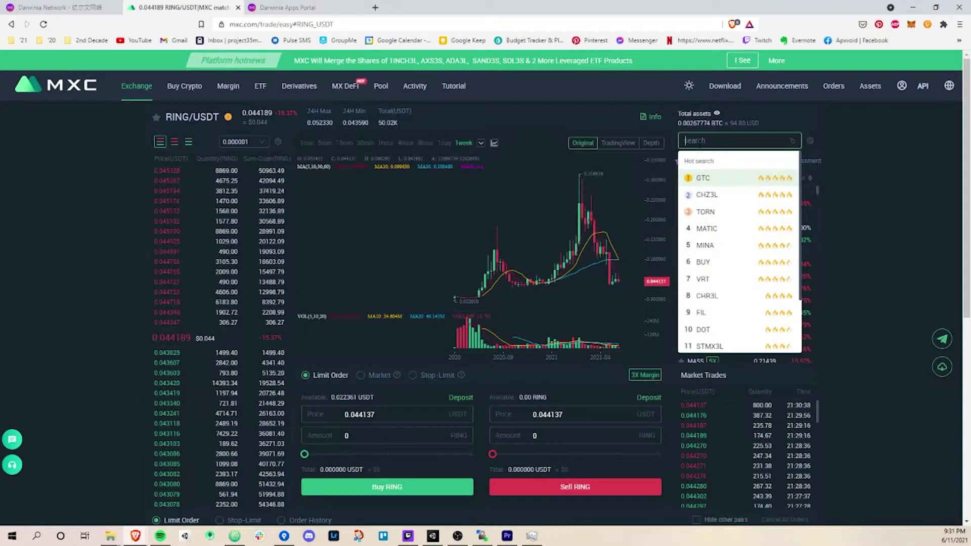
- Search 'cring' and select the CRING/USDT trading pair
text(cring)
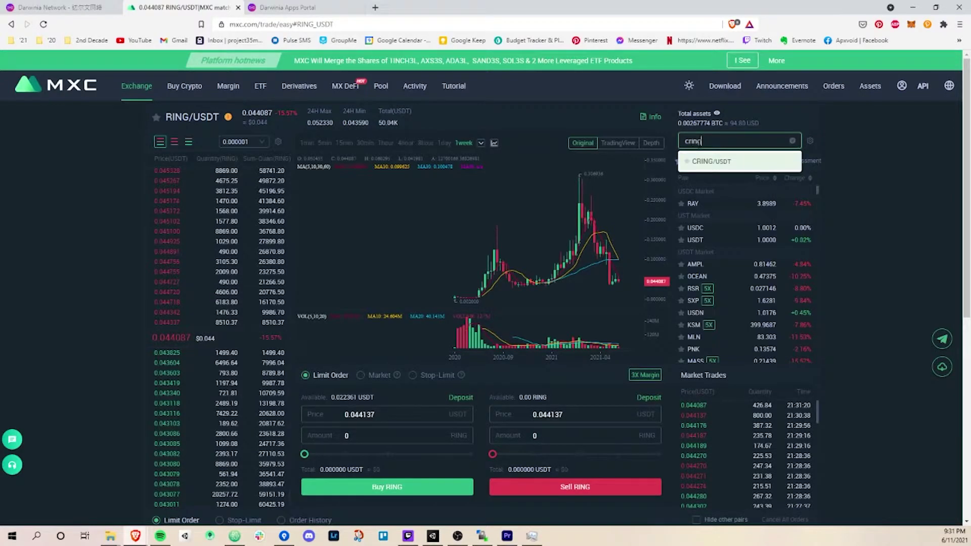
click(717, 165)
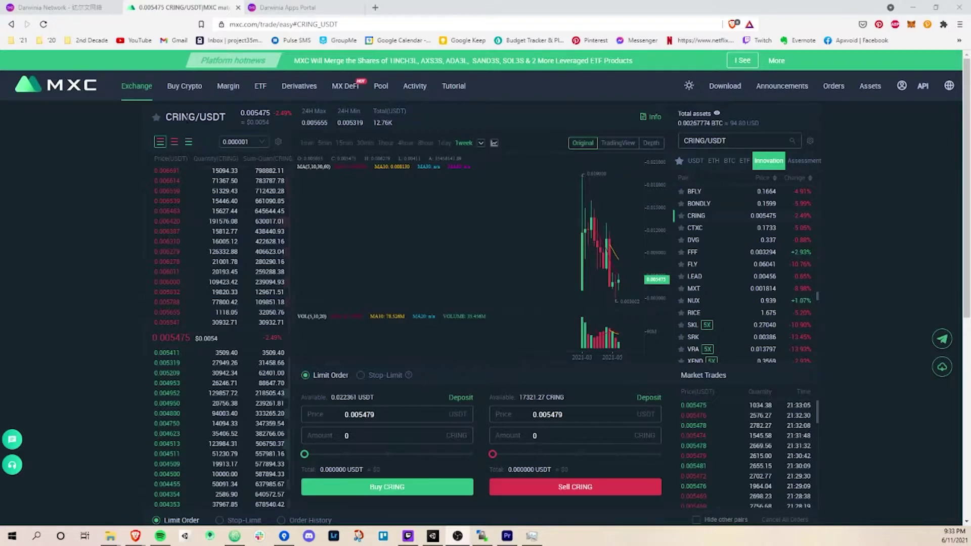
mouse_move(185, 90)
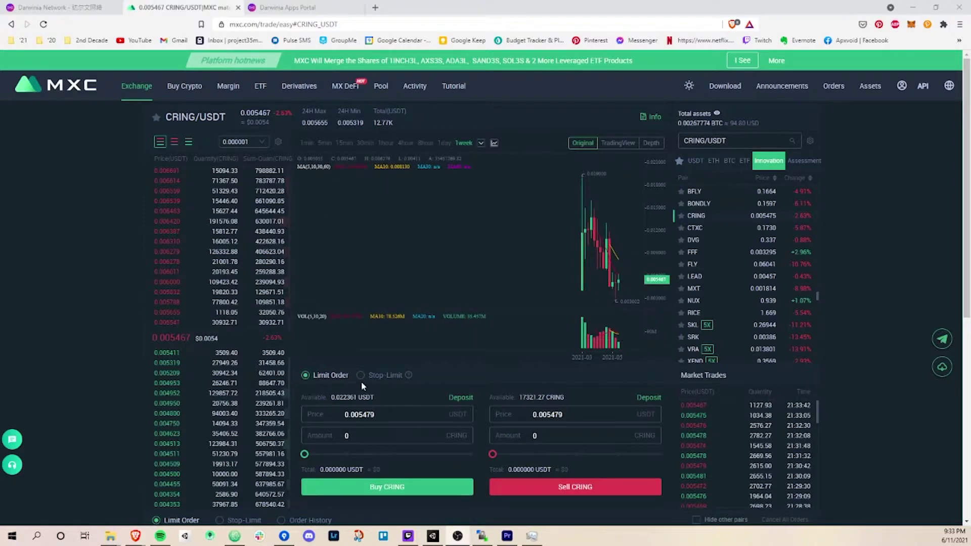
scroll(361, 381, down, 2)
scroll(361, 381, up, 1)
scroll(362, 386, down, 1)
scroll(317, 480, up, 1)
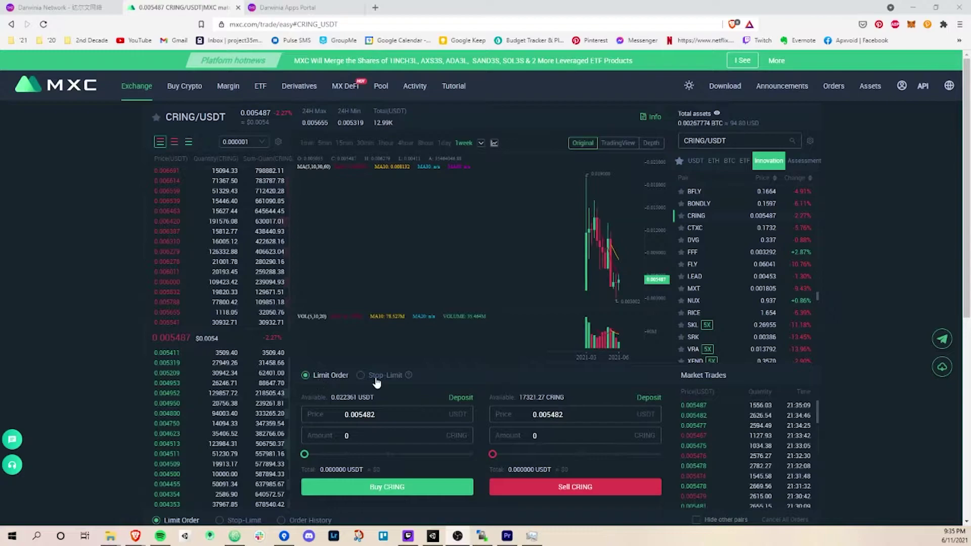
click(744, 144)
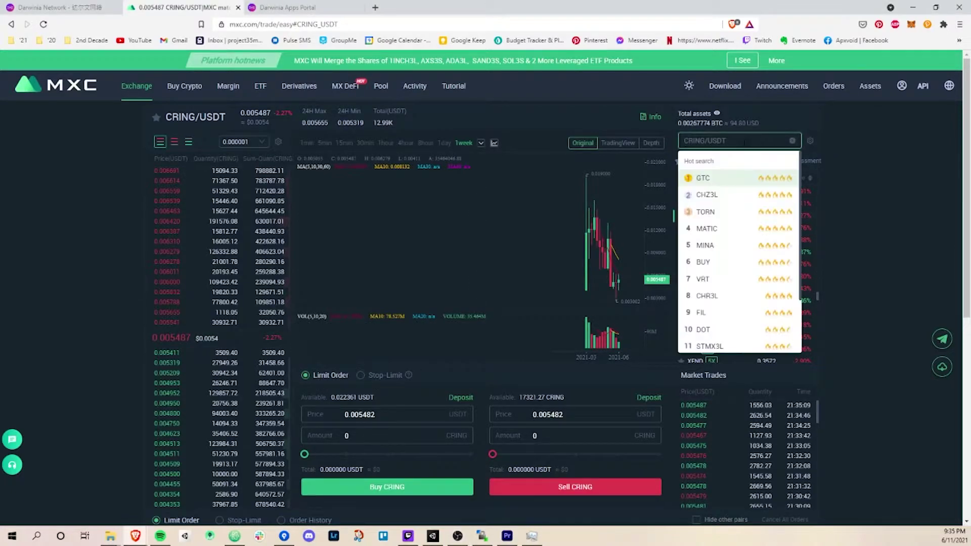
text(ring)
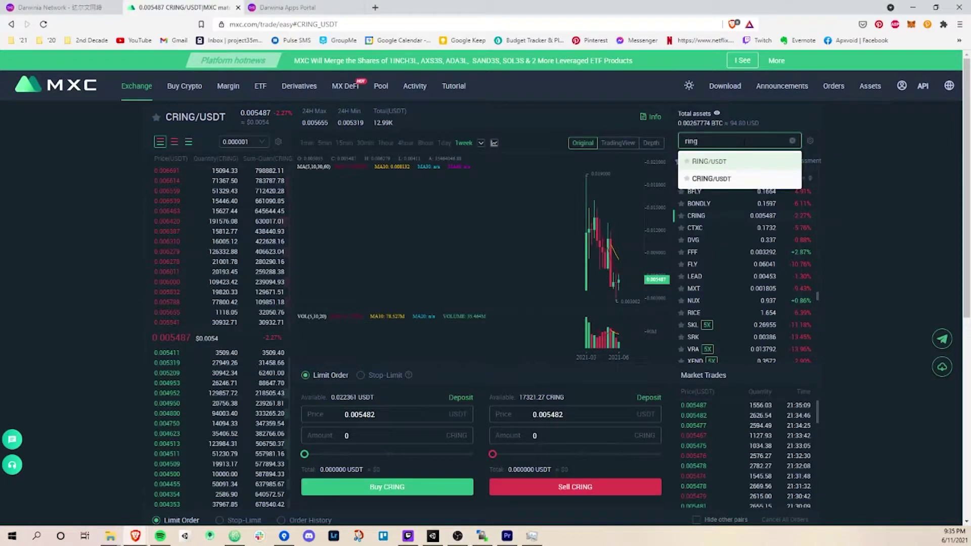
click(730, 160)
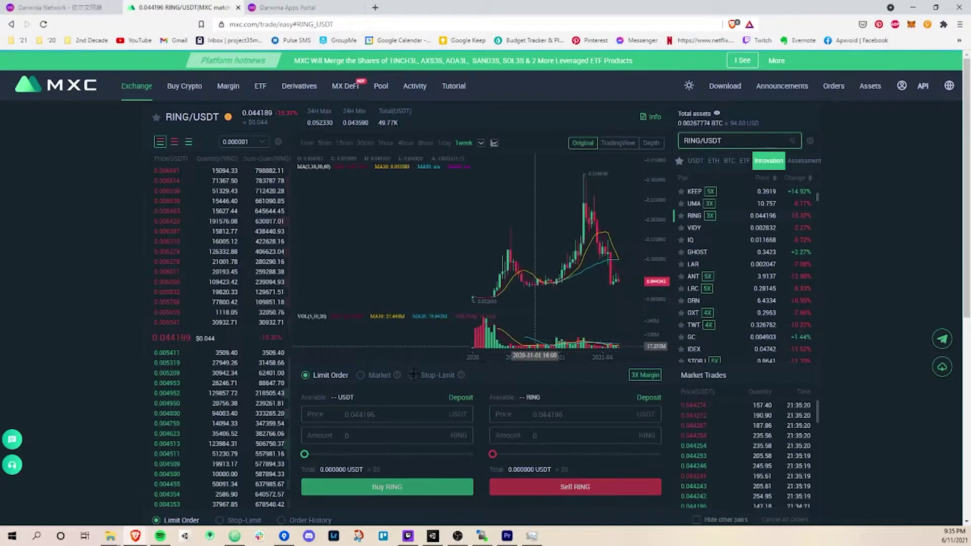
click(361, 377)
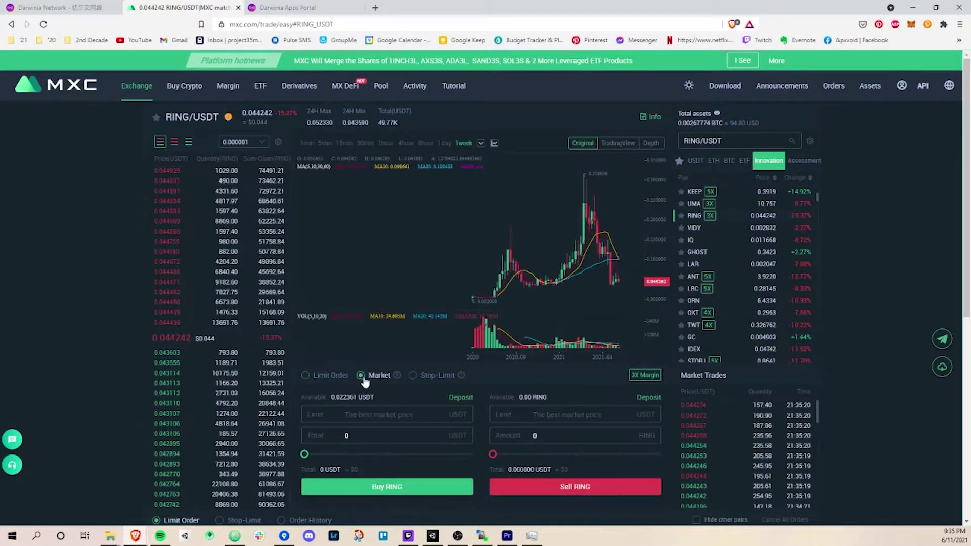
click(358, 437)
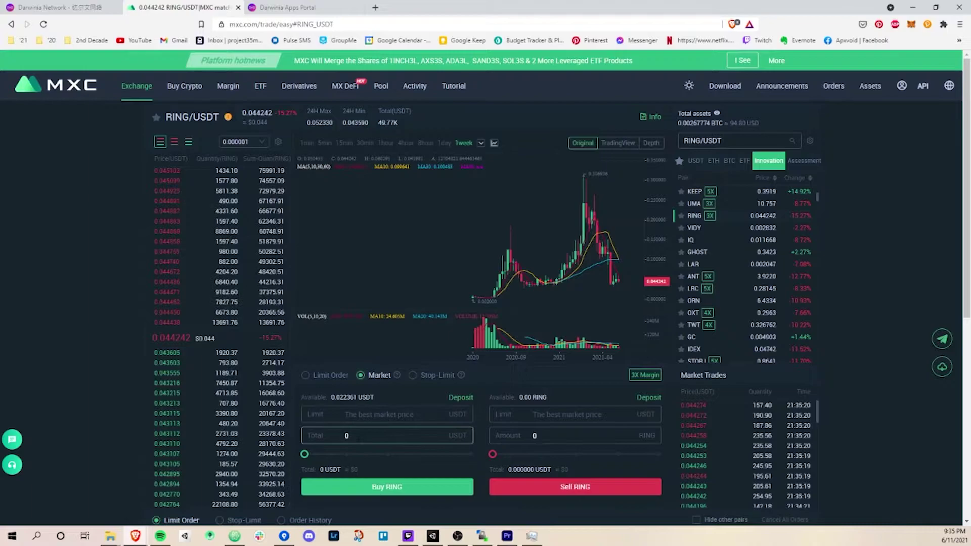
double_click(345, 436)
text(0.022317)
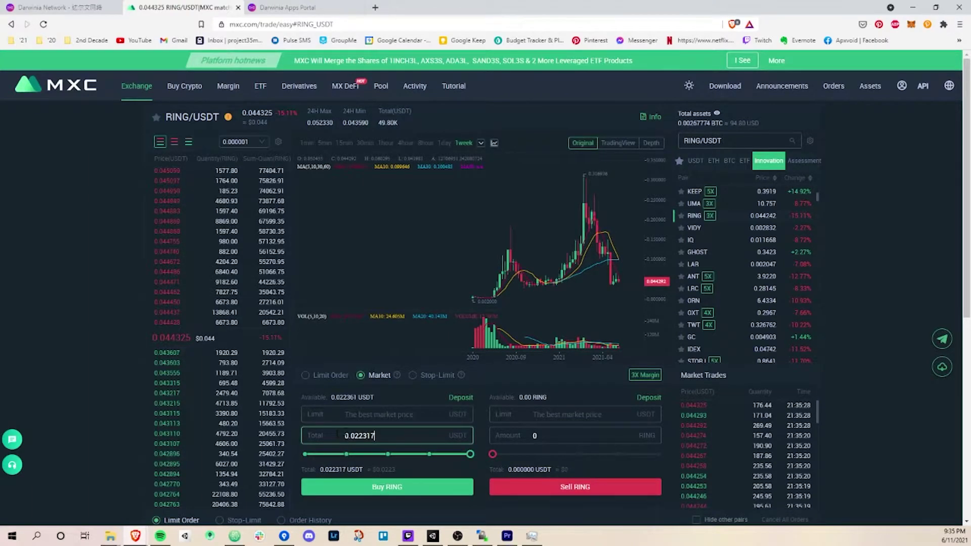
key(ctrl+a)
key(End)
key(BackSpace)
key(BackSpace)
drag(370, 436, 330, 435)
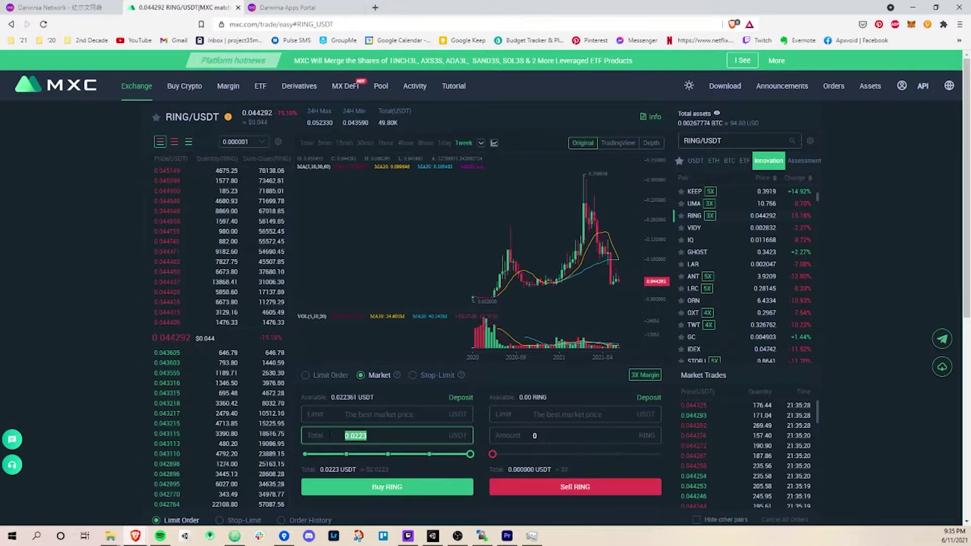
key(BackSpace)
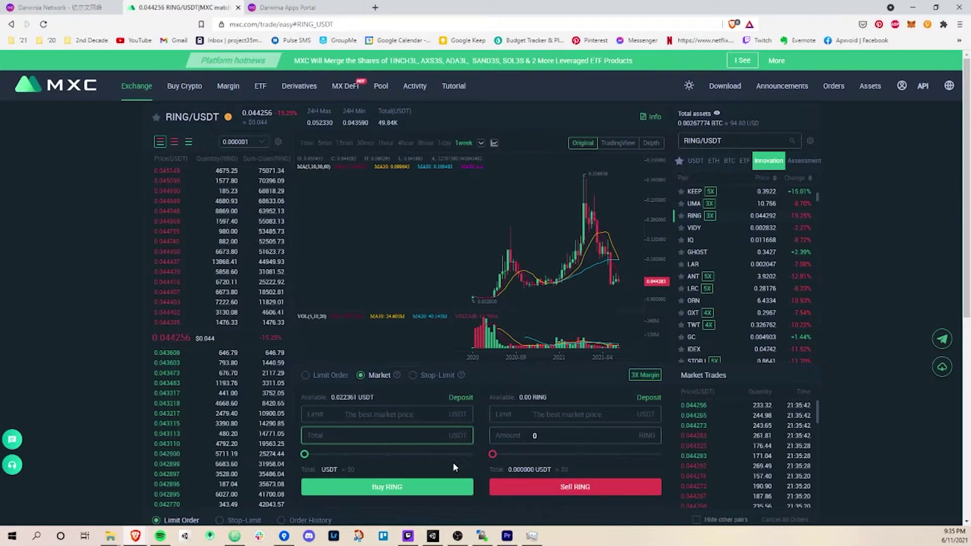
click(374, 487)
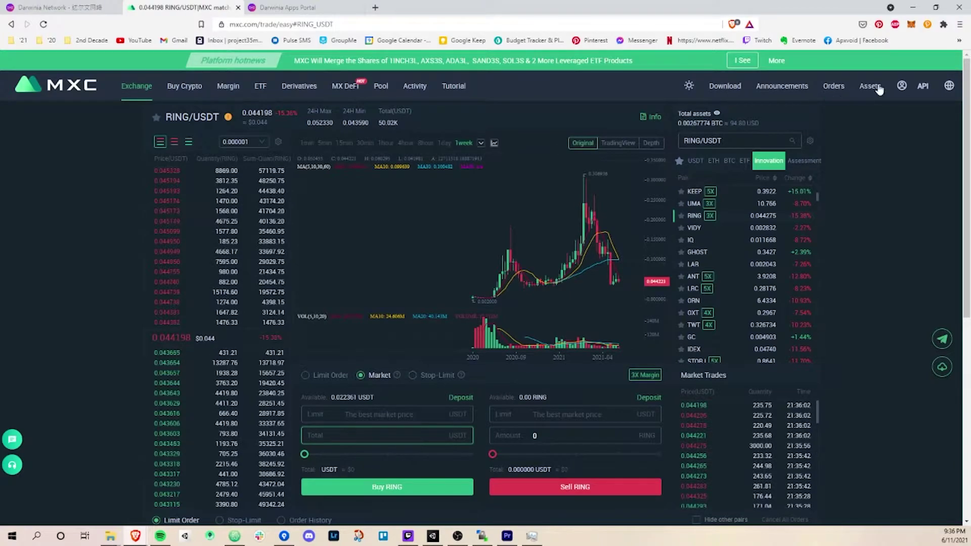
- Open My Assets and filter the Main account coin list by 'cring'
mouse_move(871, 91)
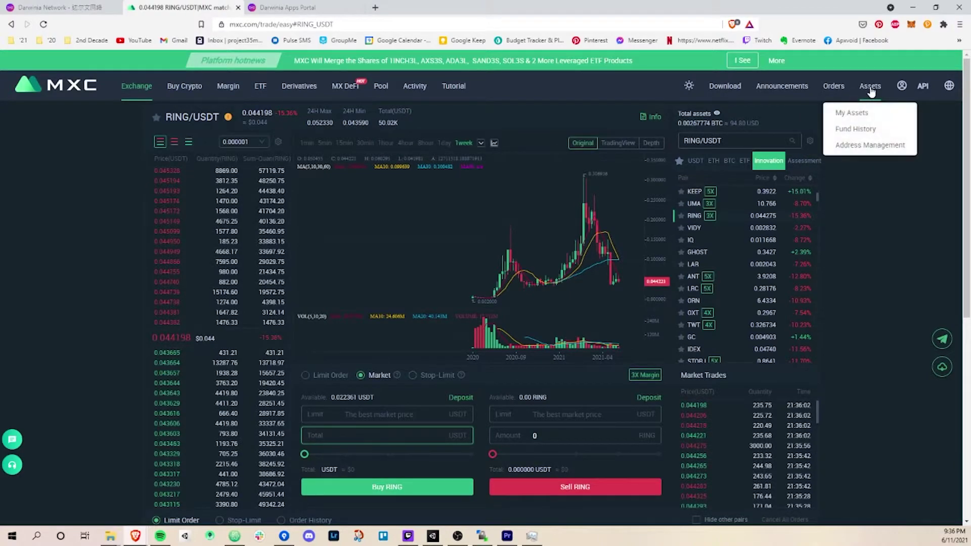
click(867, 117)
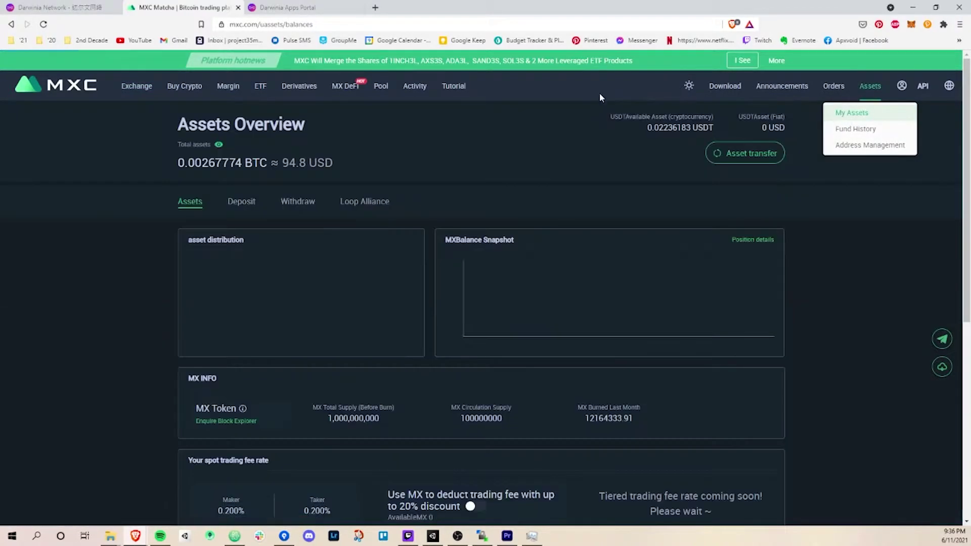
scroll(285, 360, down, 5)
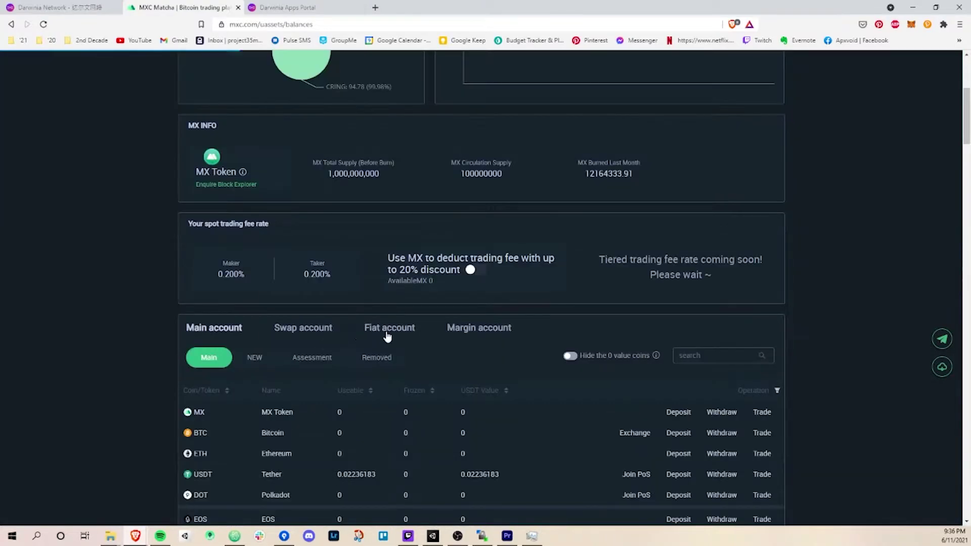
click(708, 356)
text(c)
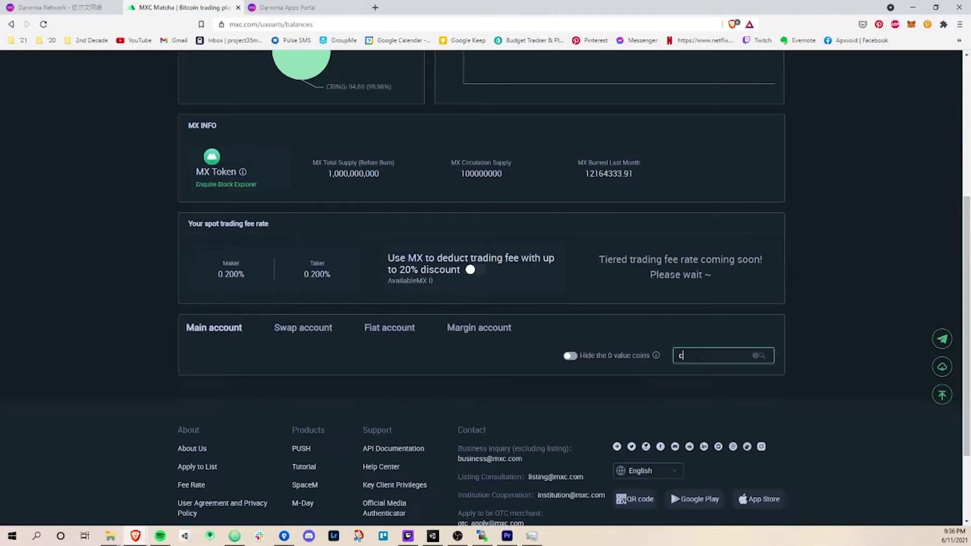
text(ring)
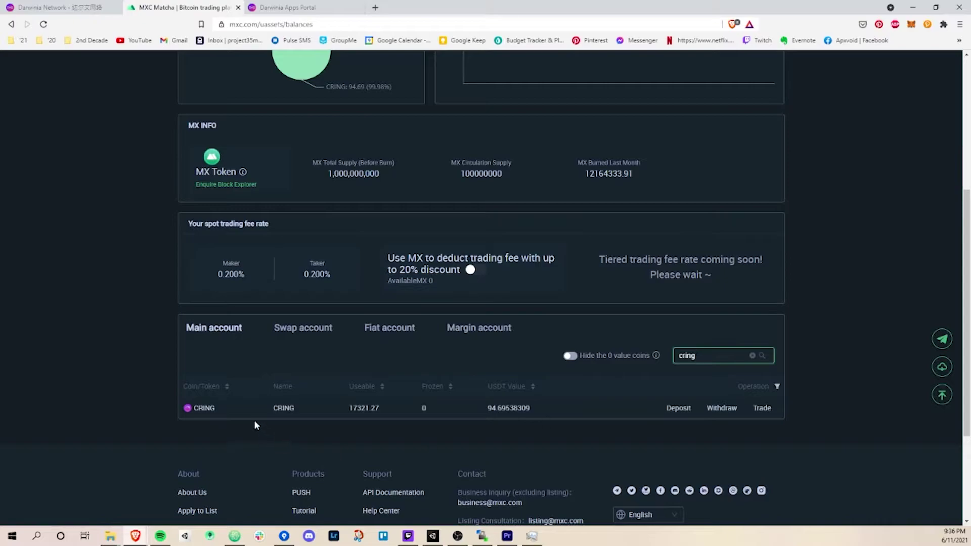
- Open the CRING withdrawal form and drag a new Chrome window into position beside it
click(720, 409)
scroll(499, 347, up, 4)
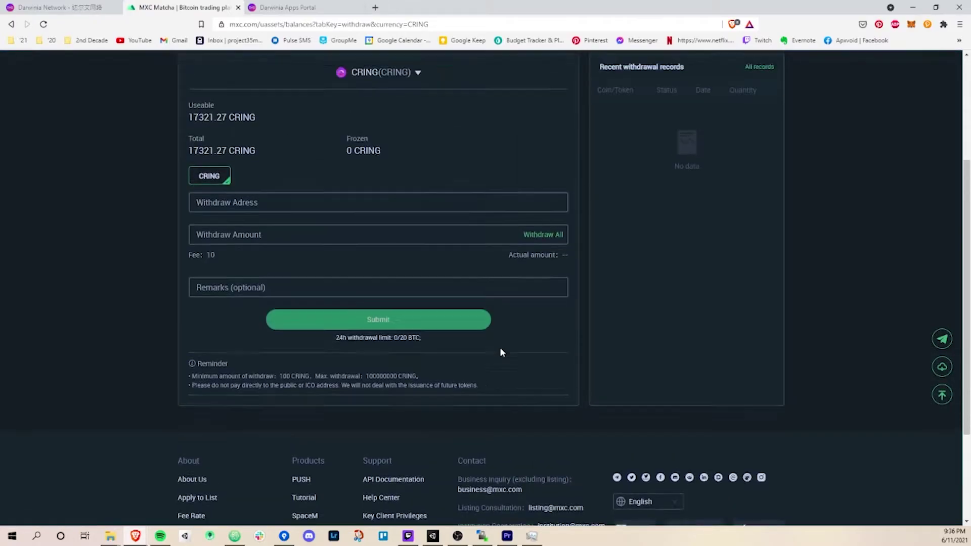
scroll(486, 303, down, 1)
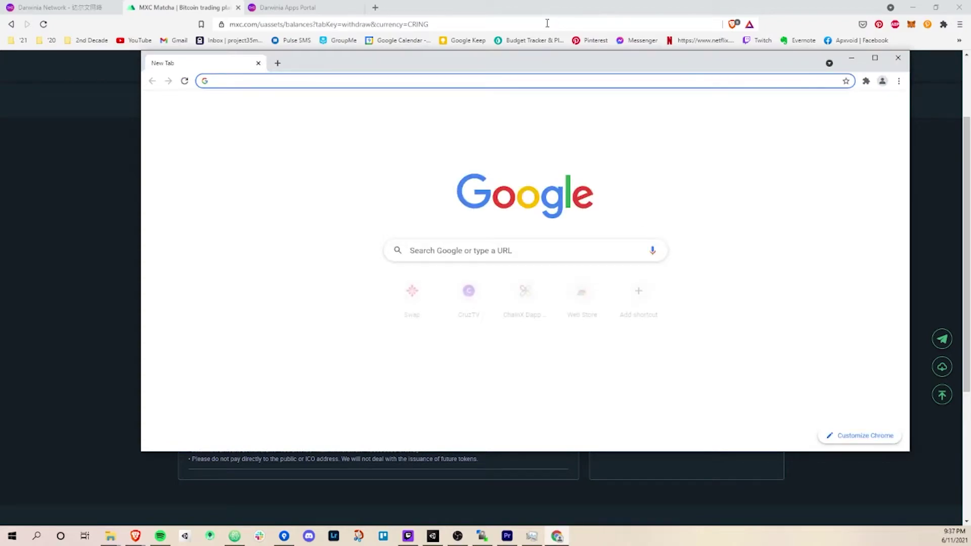
drag(530, 68, 477, 36)
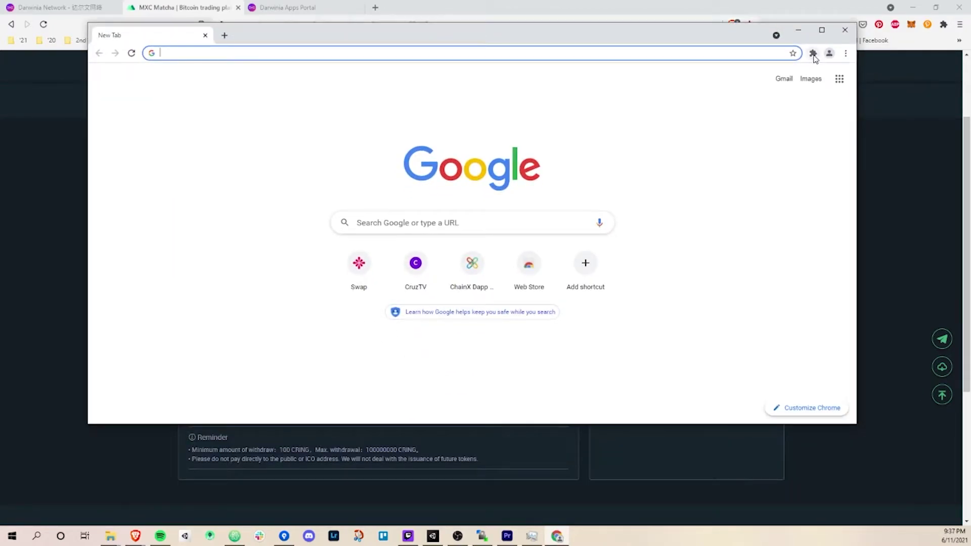
- Pin polkadot{.js} to Chrome's toolbar and open its Accounts list showing the Wallet account
click(812, 54)
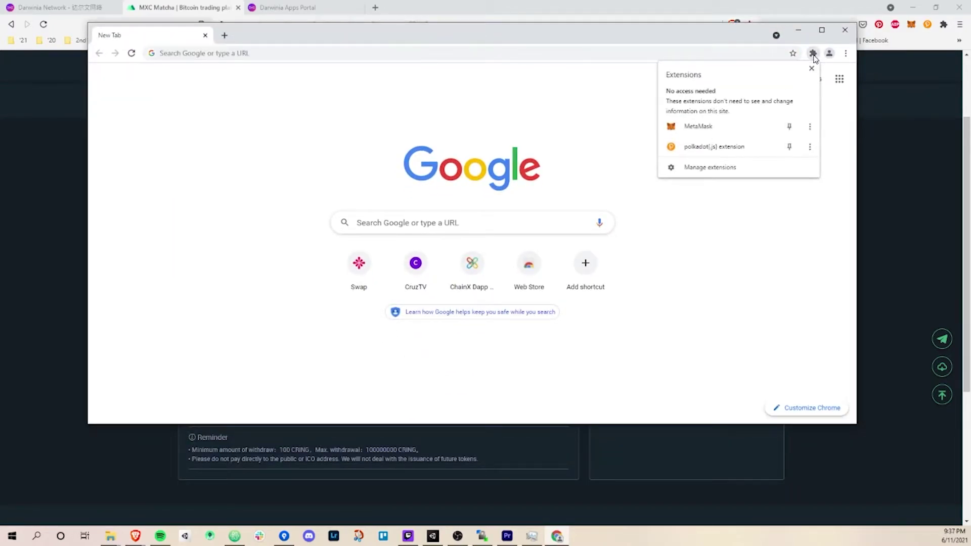
click(720, 152)
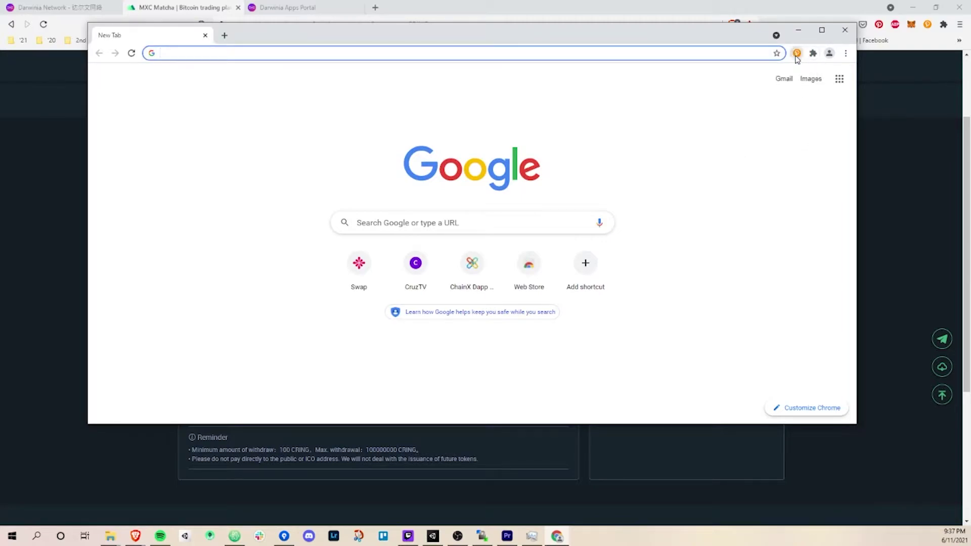
click(813, 53)
click(717, 145)
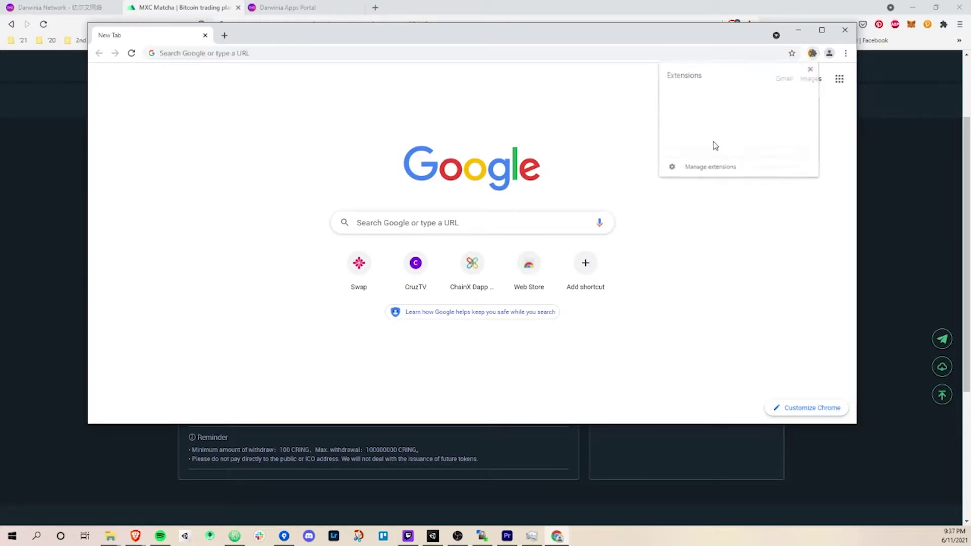
right_click(796, 54)
click(797, 56)
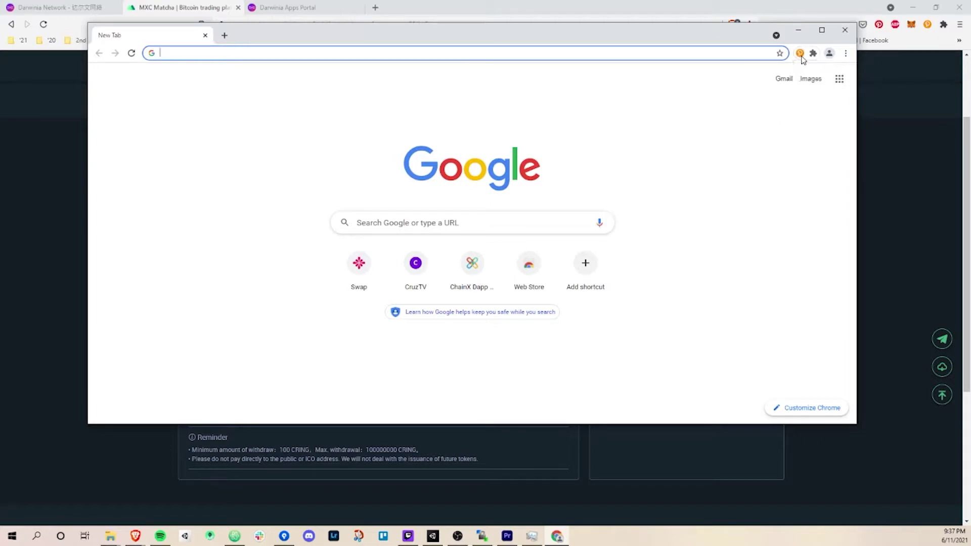
click(812, 53)
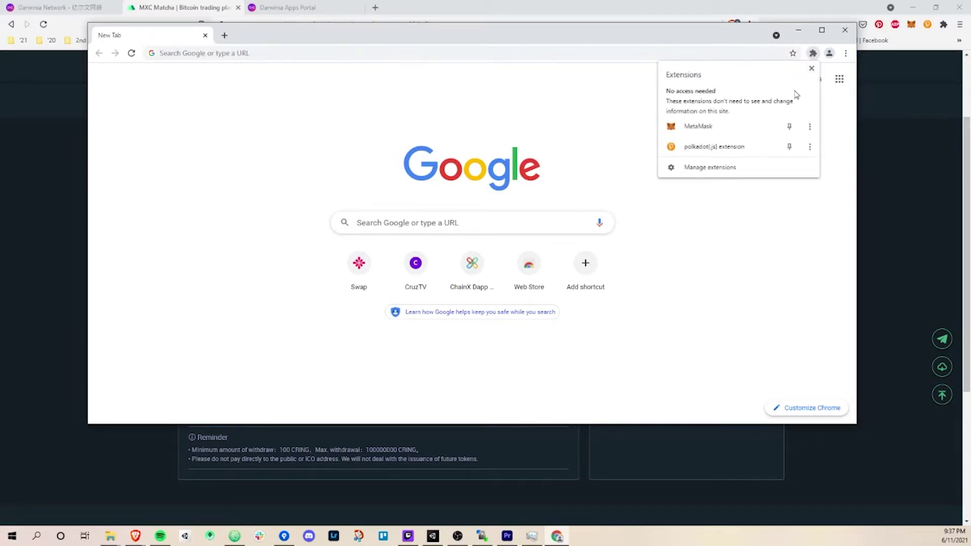
click(789, 146)
click(796, 53)
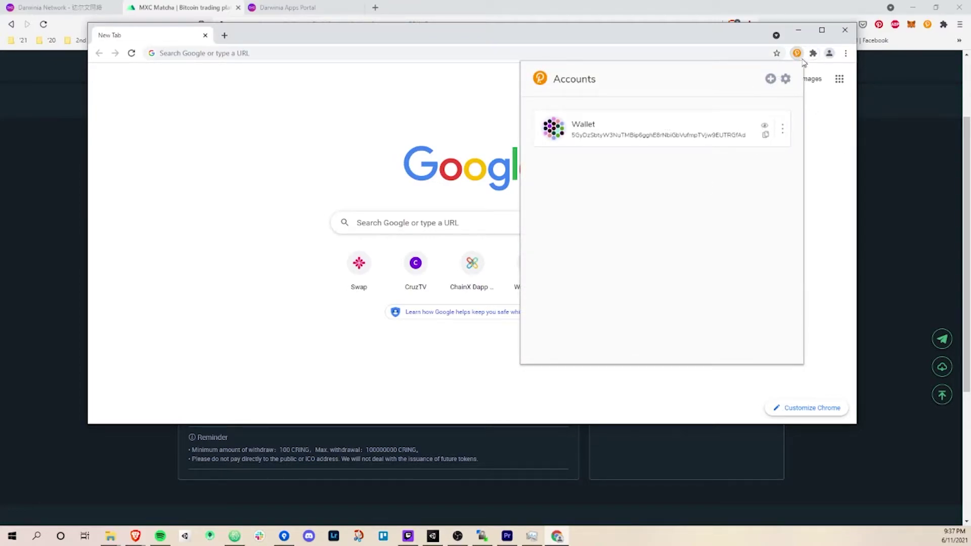
- Look through the polkadot{.js} settings and add-account menus, then return to MXC's CRING withdrawal form
click(786, 79)
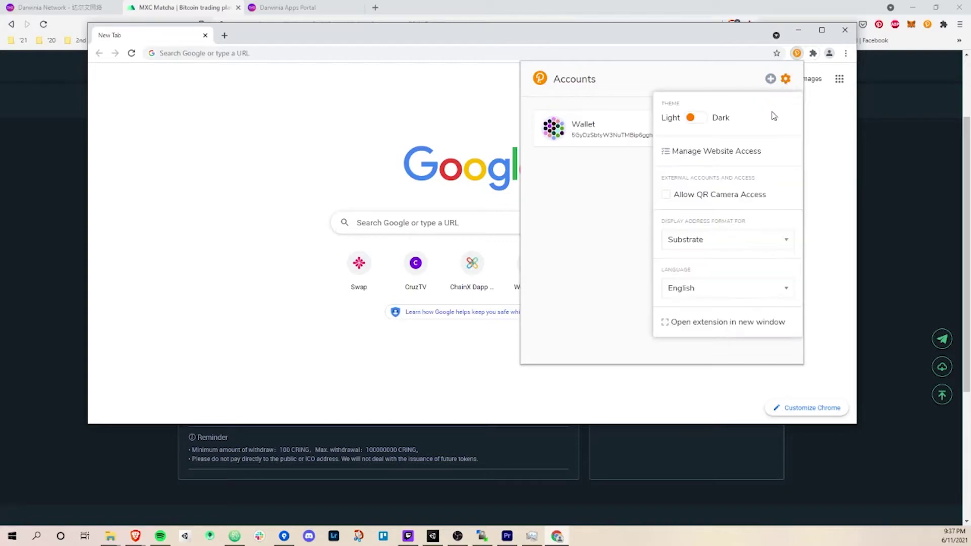
click(624, 187)
click(770, 78)
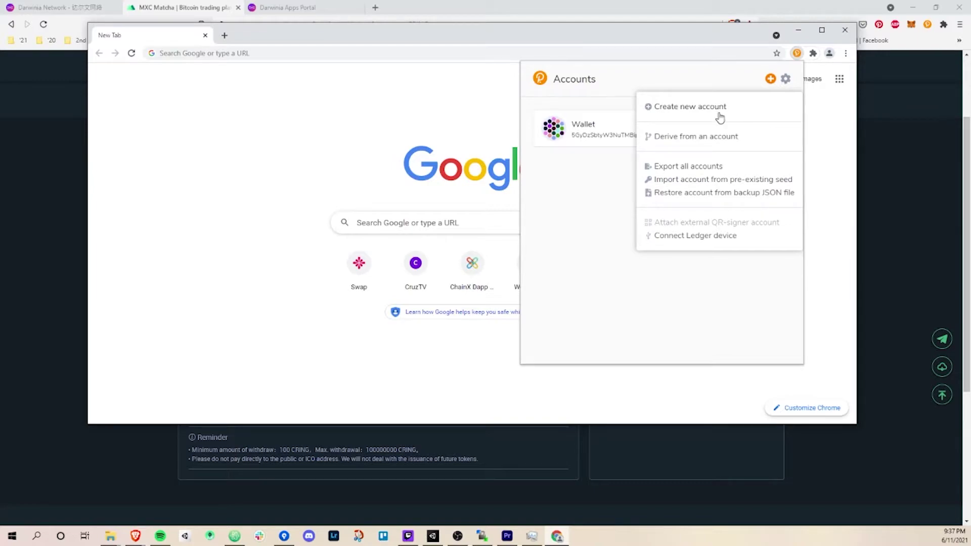
click(600, 214)
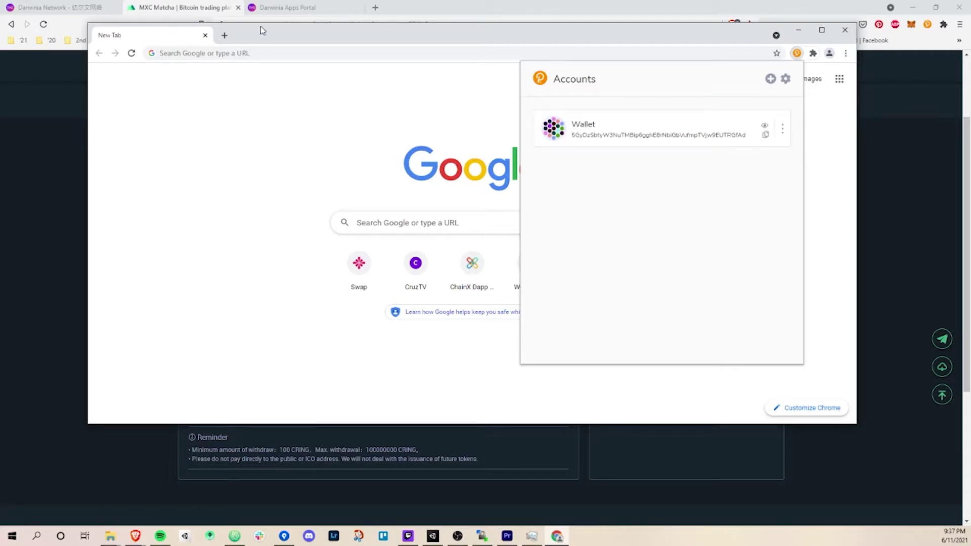
click(183, 212)
click(774, 4)
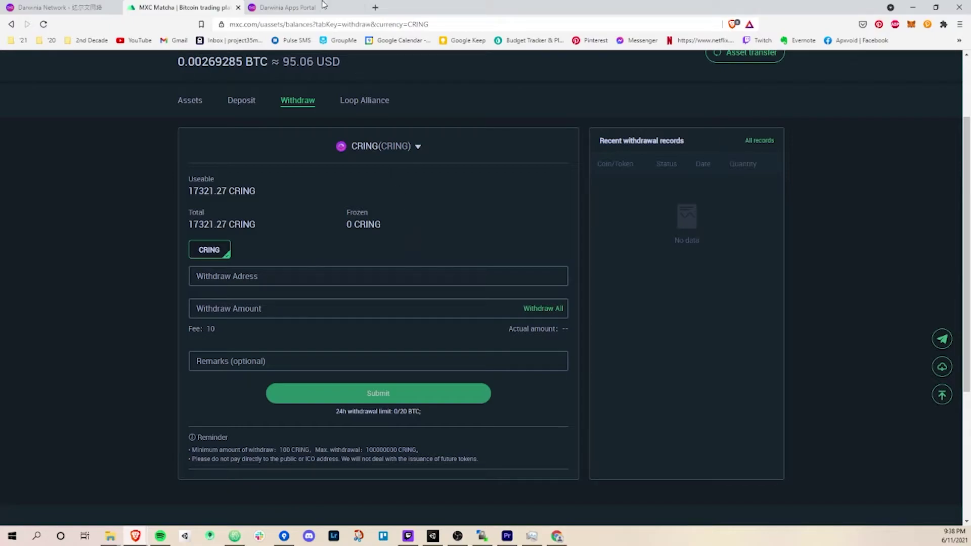
- Check the Darwinia Staking page shows Power 0, then bring up polkadot{.js} add-account options
click(296, 8)
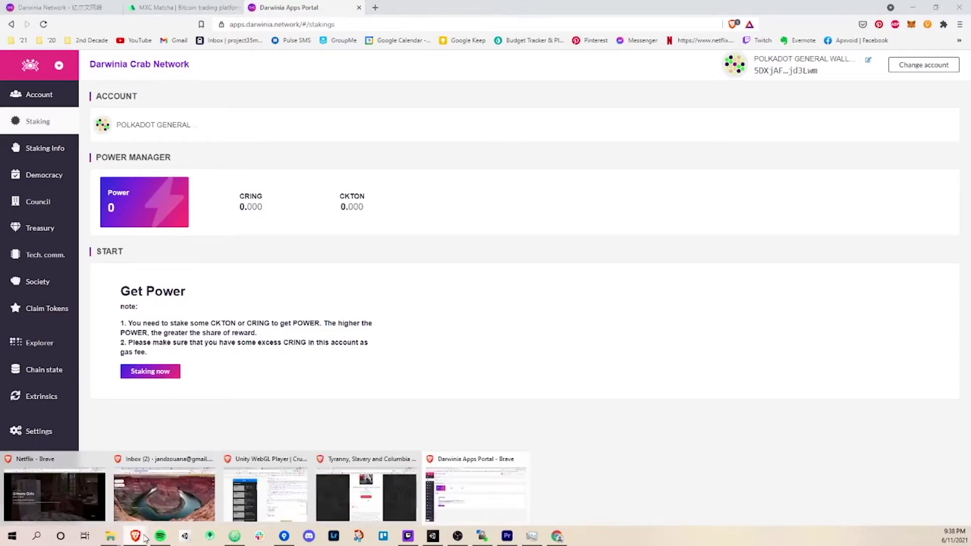
click(557, 536)
click(796, 53)
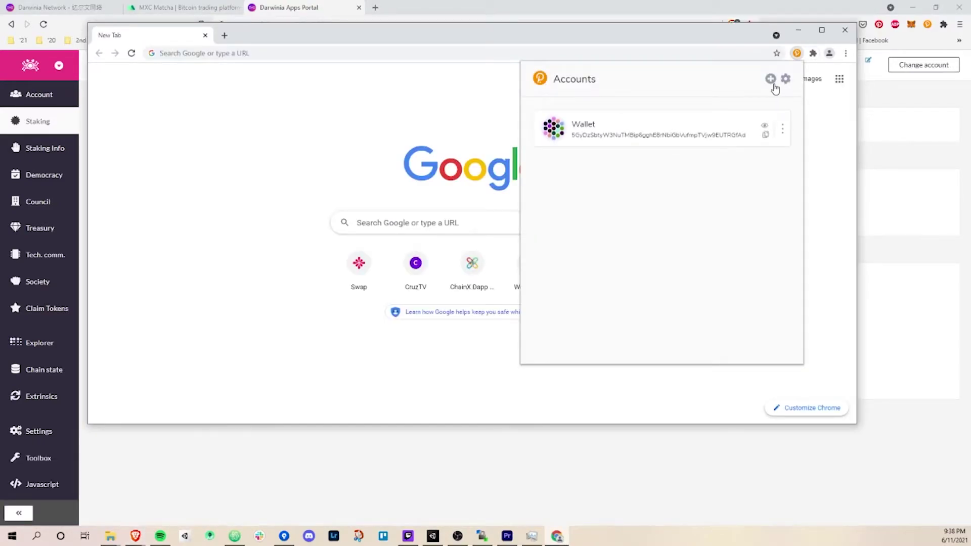
click(782, 130)
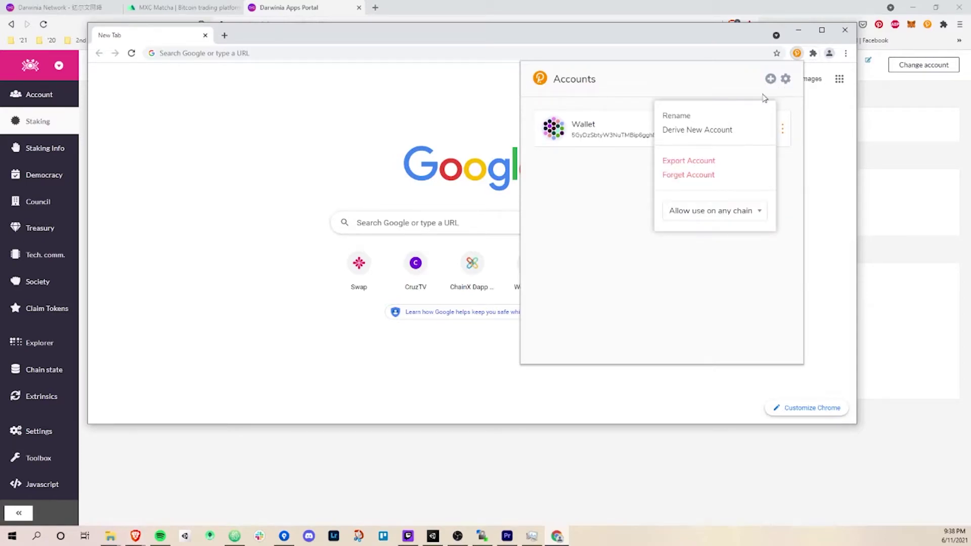
click(770, 79)
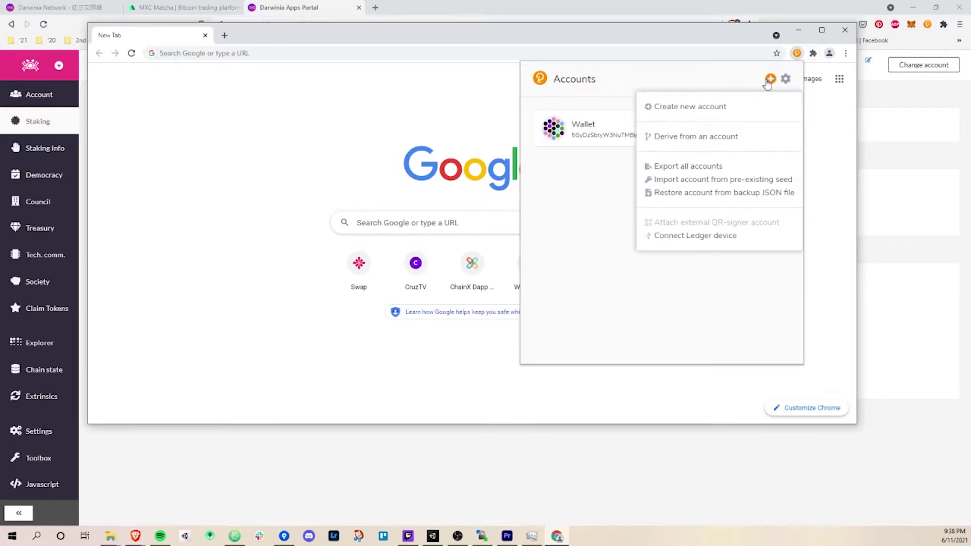
- Start a new polkadot{.js} account, copy its mnemonic seed, confirm it's saved and continue to step 2/2
click(713, 107)
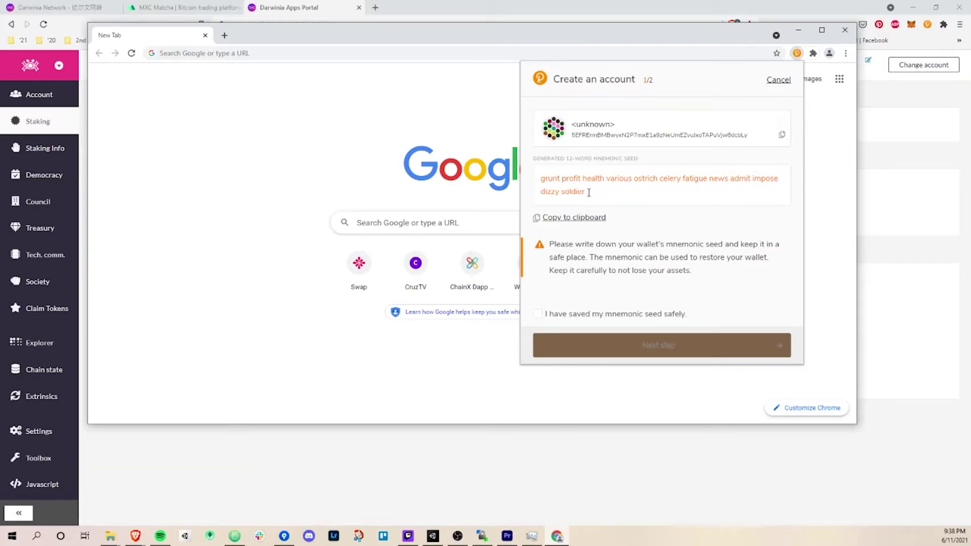
drag(588, 193, 541, 178)
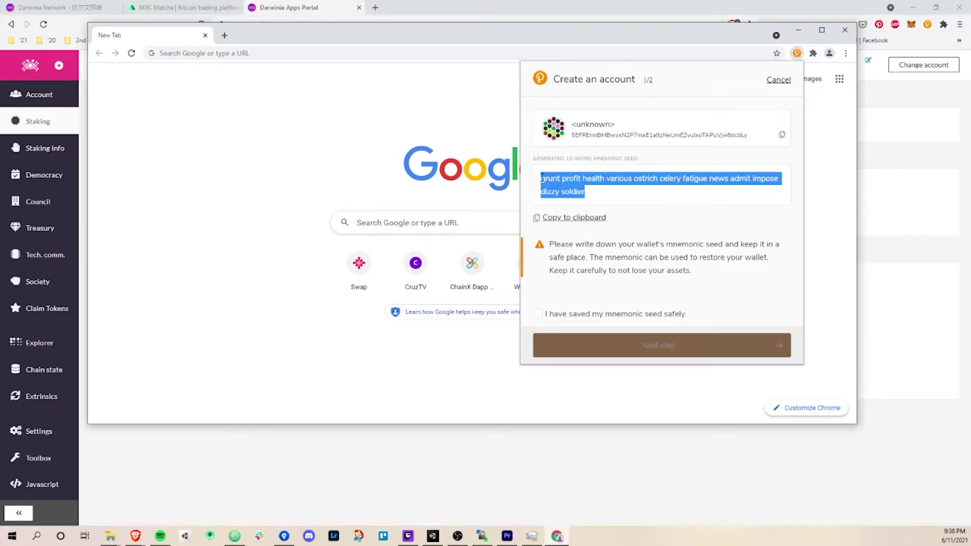
click(541, 178)
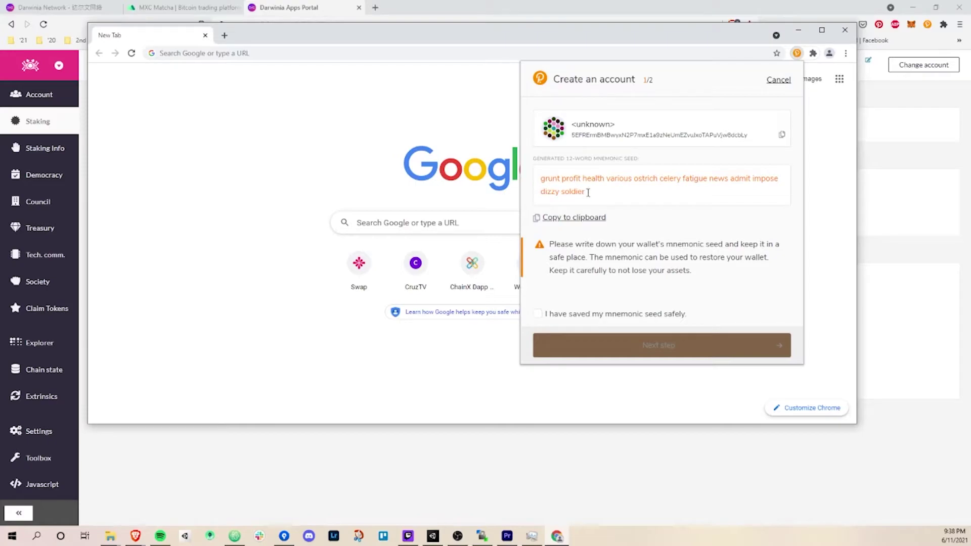
drag(588, 192, 543, 174)
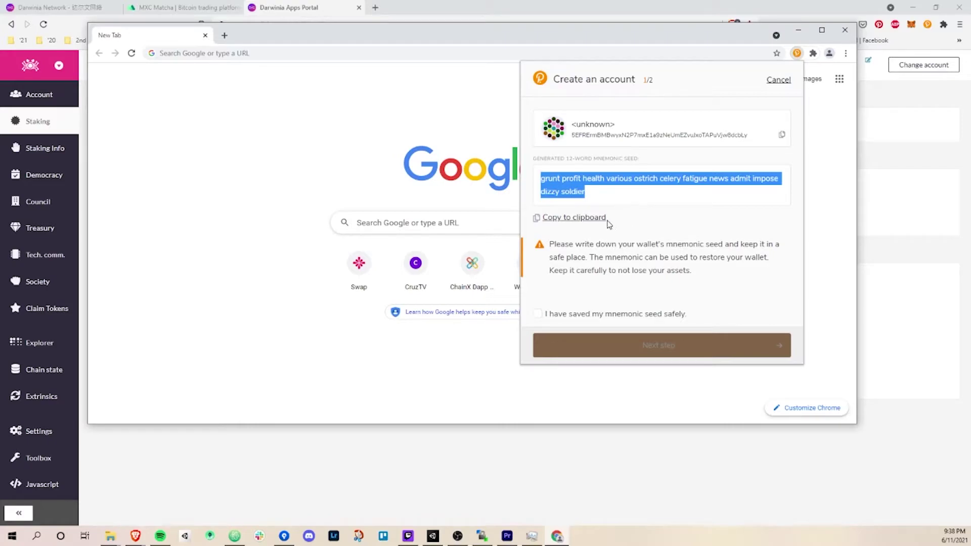
click(621, 198)
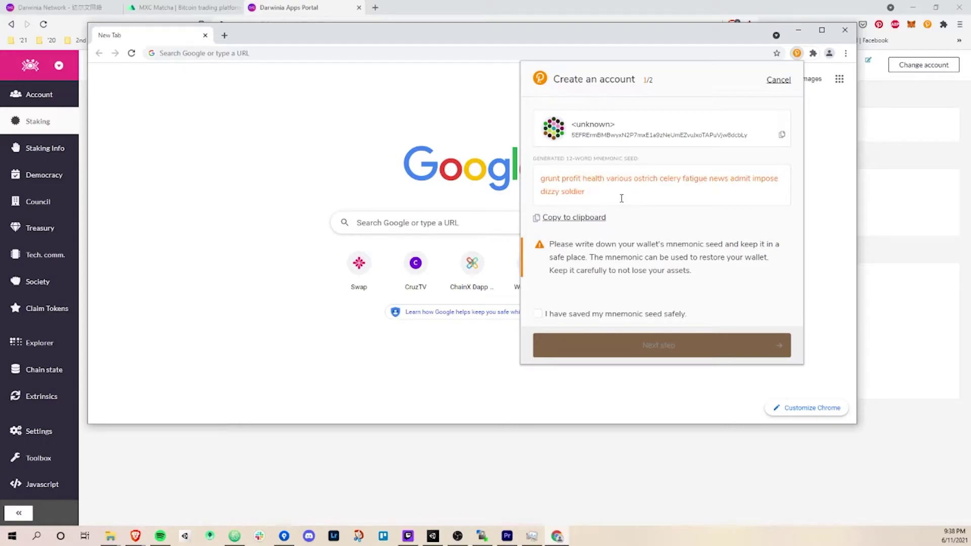
click(600, 217)
click(610, 200)
click(590, 314)
click(635, 346)
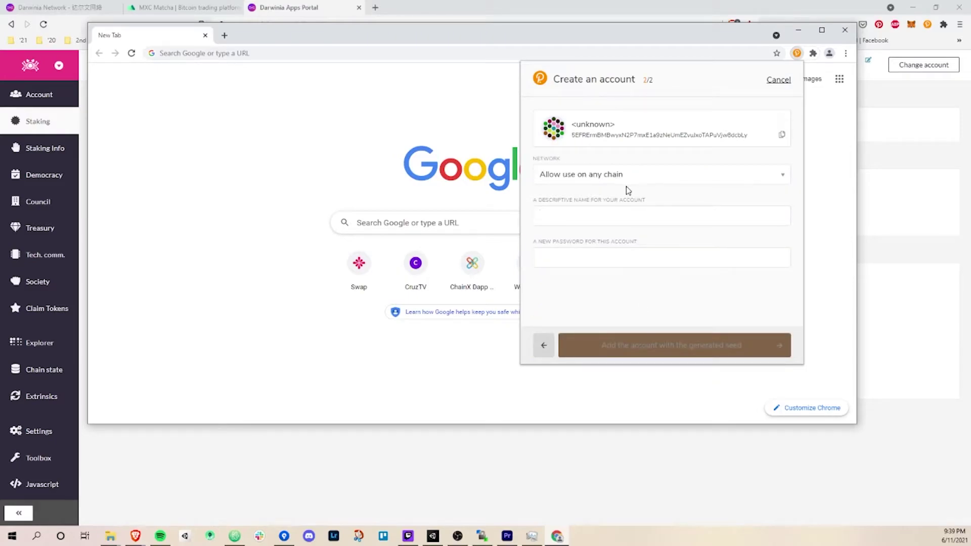
- Keep the new account's network set to 'Allow use on any chain'
click(575, 177)
click(575, 177)
click(575, 177)
click(575, 177)
click(568, 178)
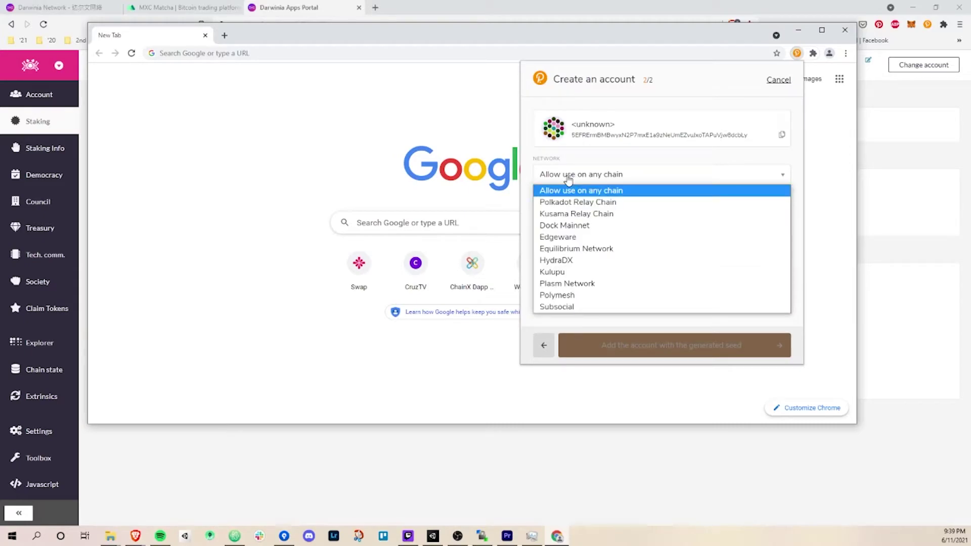
click(569, 178)
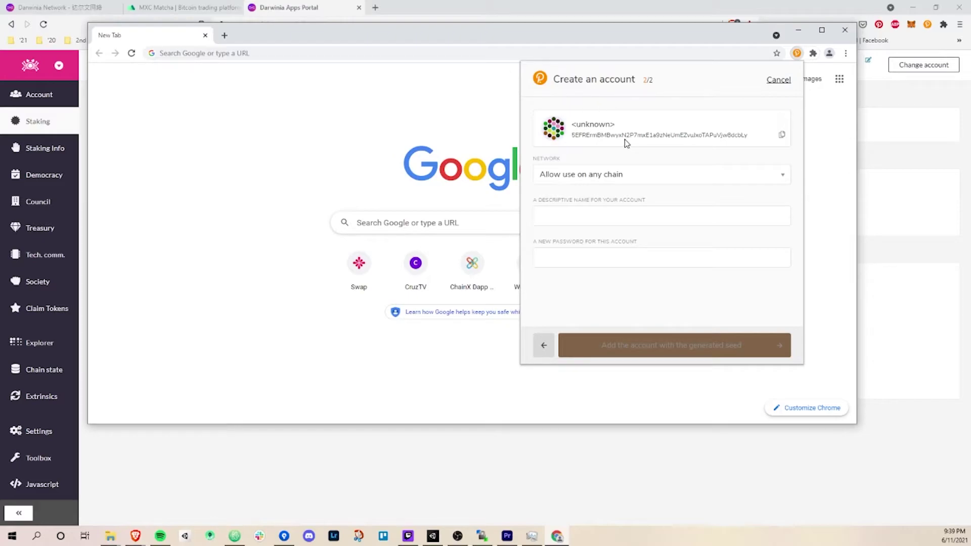
- Name the account 'Polkadot Test', set its password, add it, and return to Darwinia staking
click(611, 213)
text(Polkadot Test)
key(Tab)
text(••••••)
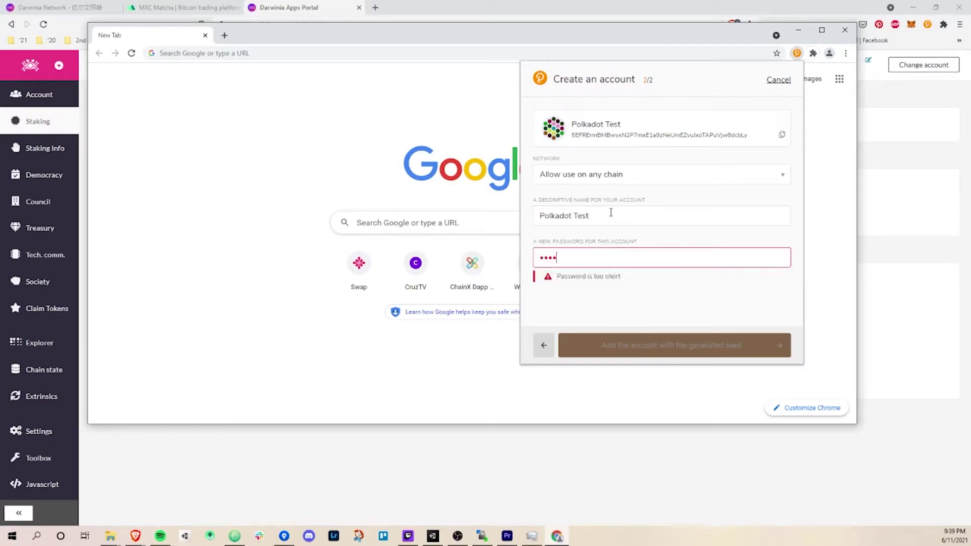
key(Tab)
text(••••••)
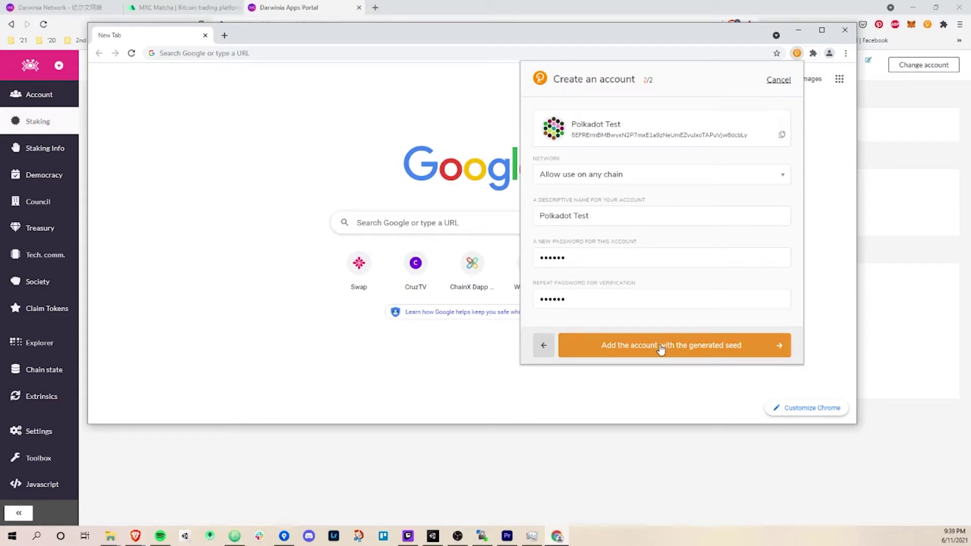
click(660, 347)
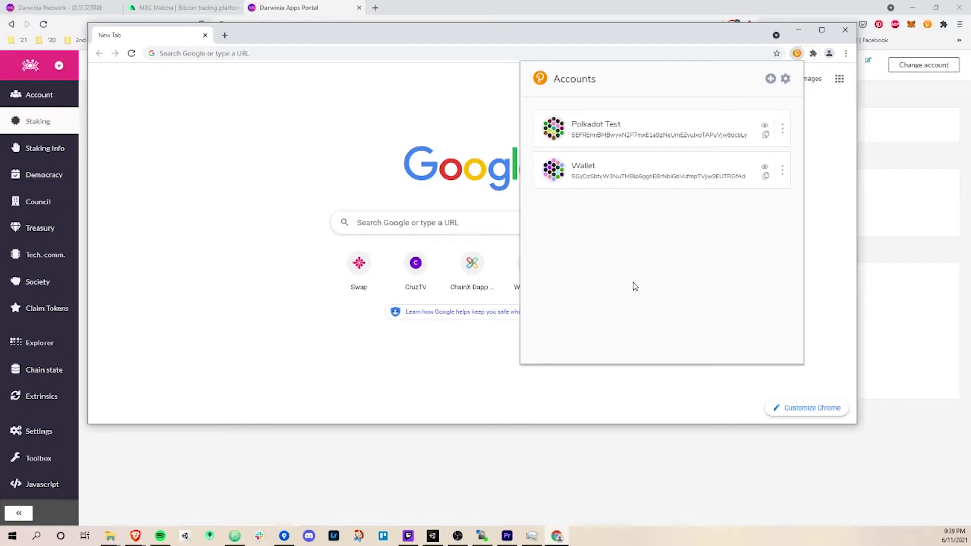
click(266, 6)
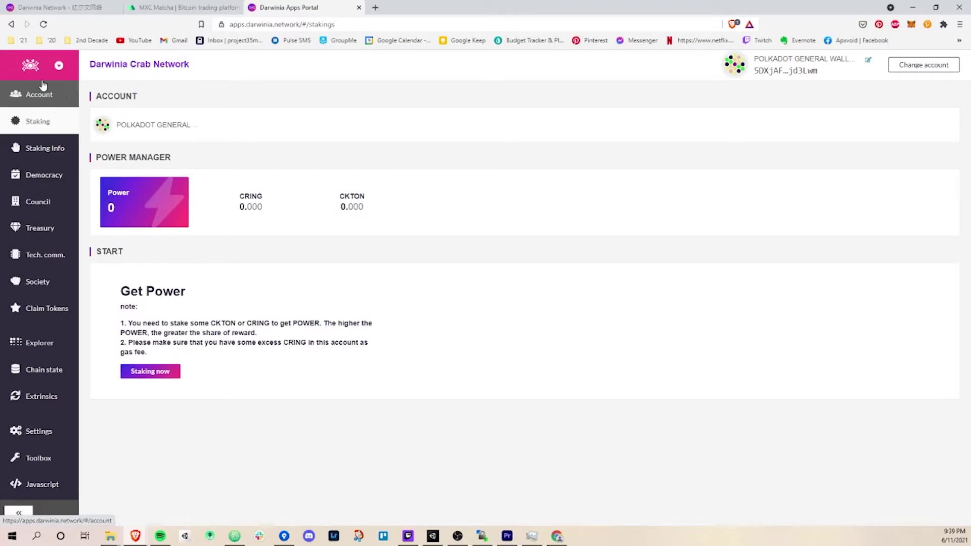
- Check the network options in Darwinia Apps Portal and keep Crab Network selected
click(60, 67)
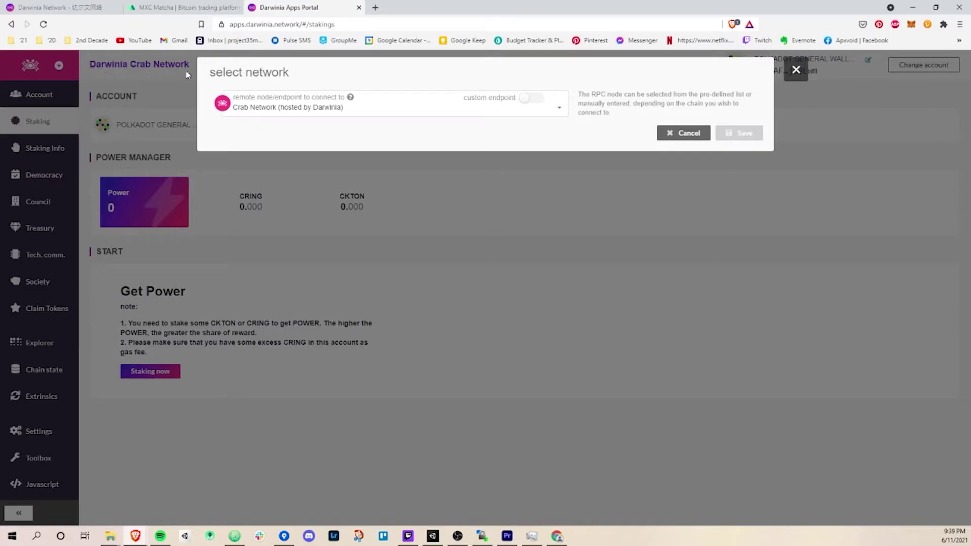
click(260, 112)
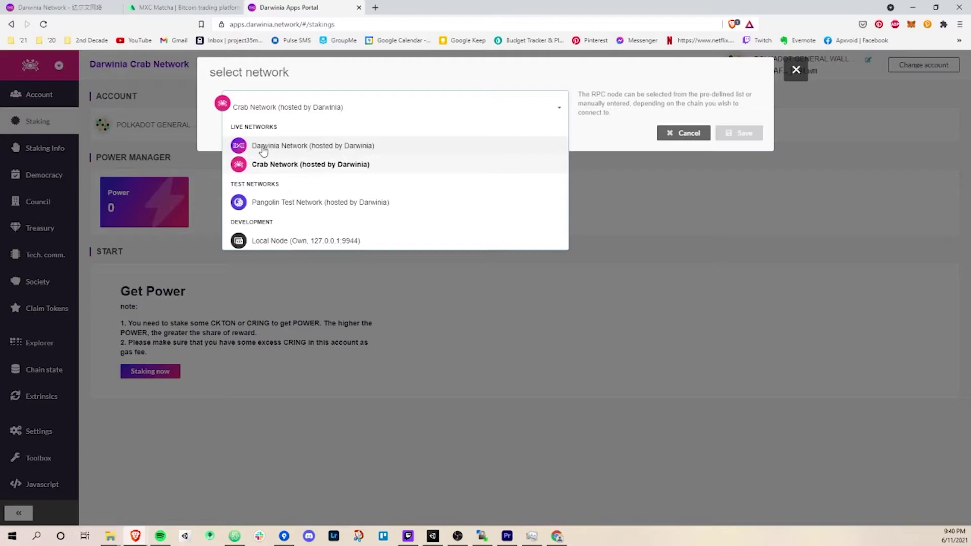
click(312, 169)
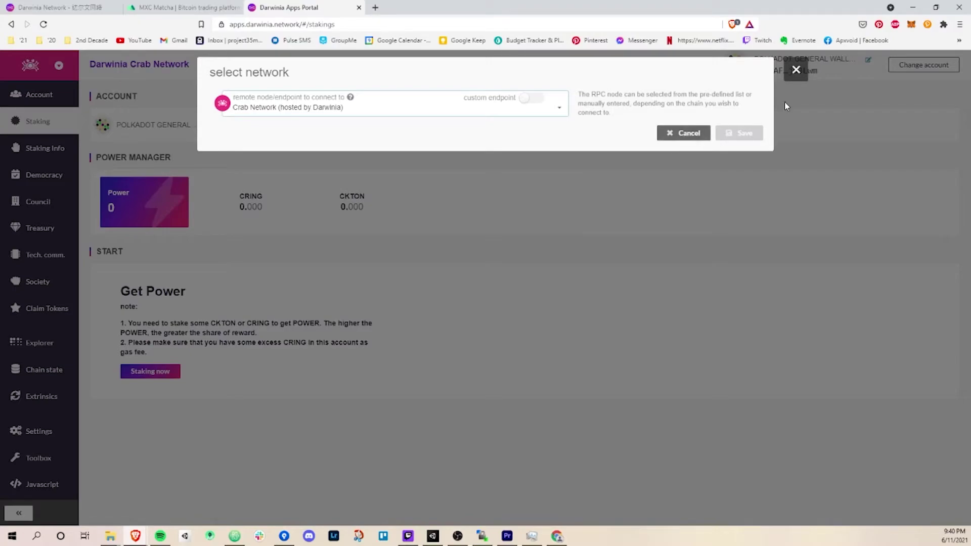
click(795, 70)
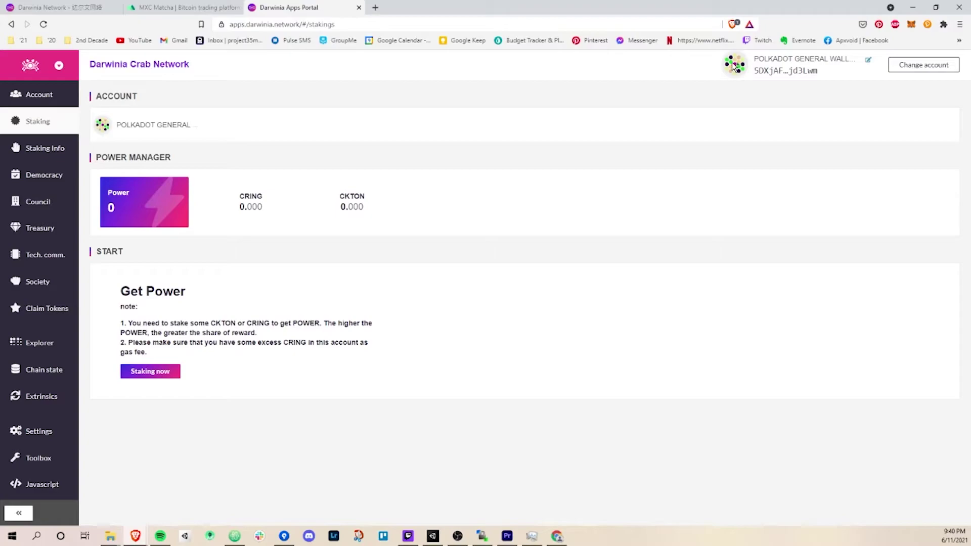
- Copy the staking account's address and paste it into MXC's CRING Withdraw Address field
click(733, 66)
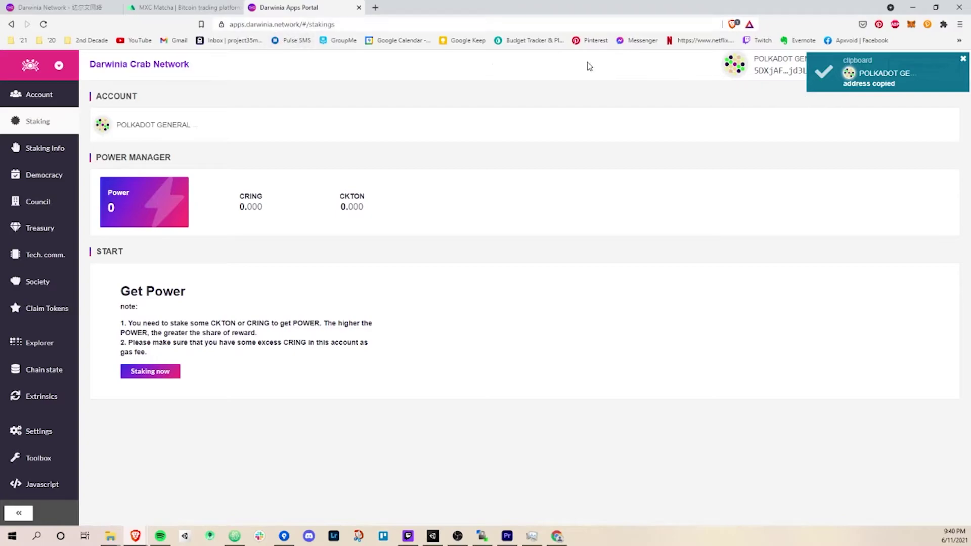
click(230, 6)
click(274, 282)
key(ctrl+v)
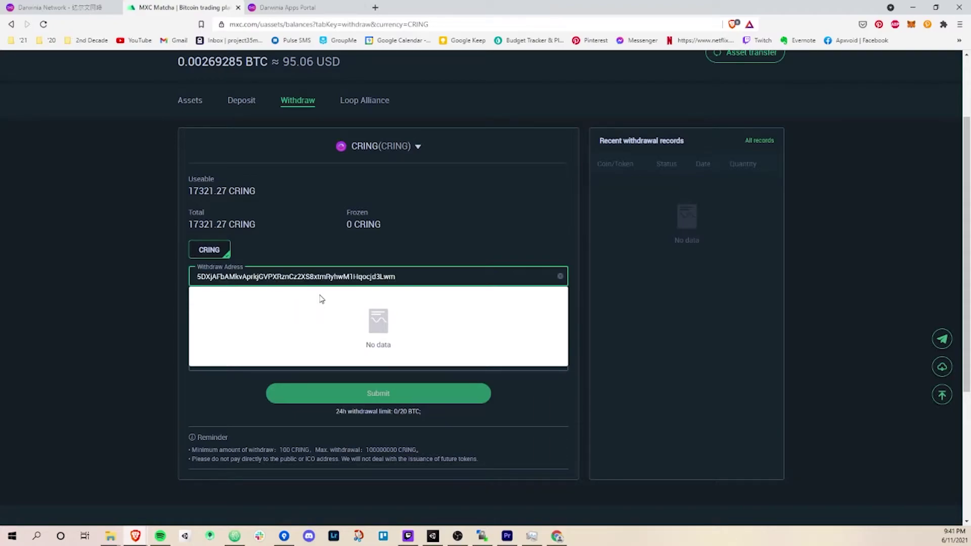
- Replace the too-small 50 with a CRING withdrawal amount of 100, leaving an actual amount of 90
click(135, 359)
click(292, 314)
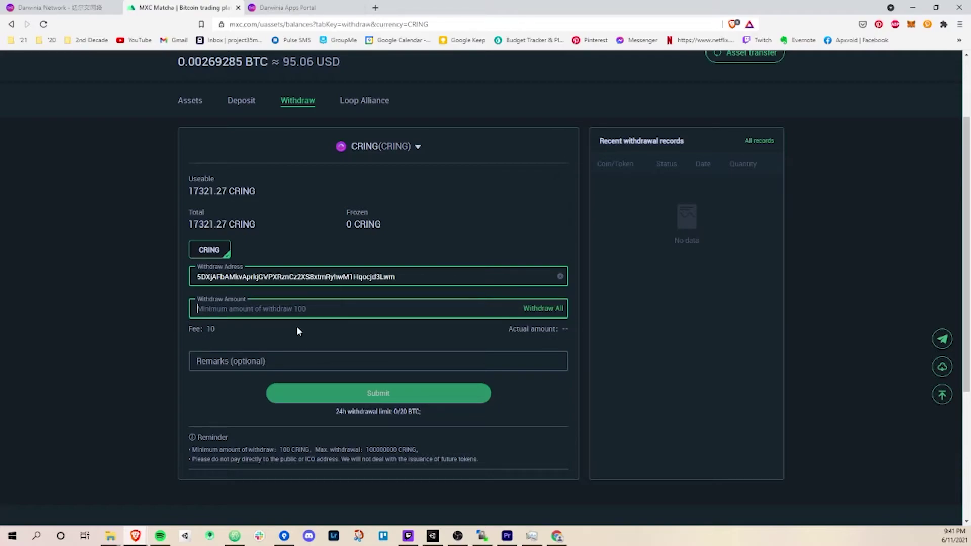
text(50)
key(BackSpace)
key(BackSpace)
click(296, 331)
click(297, 331)
text(100)
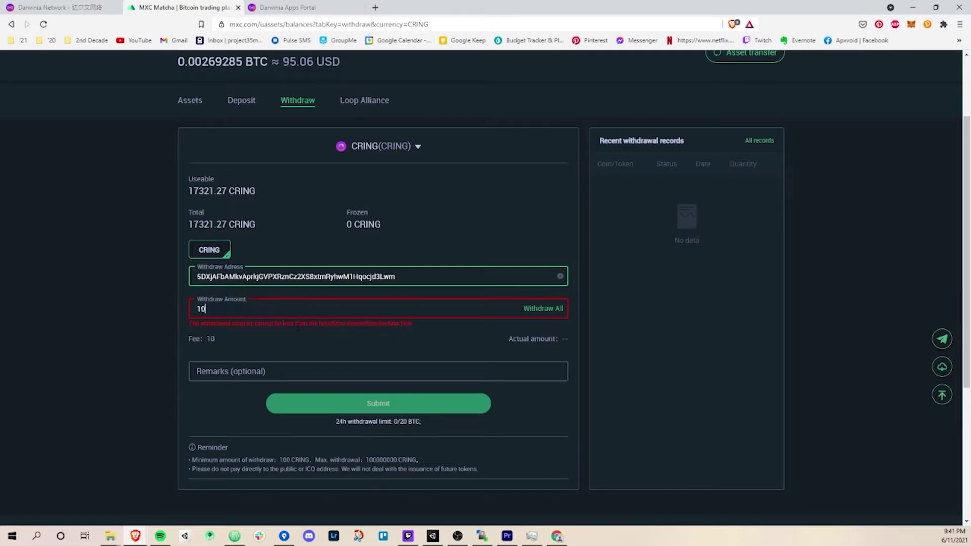
click(309, 352)
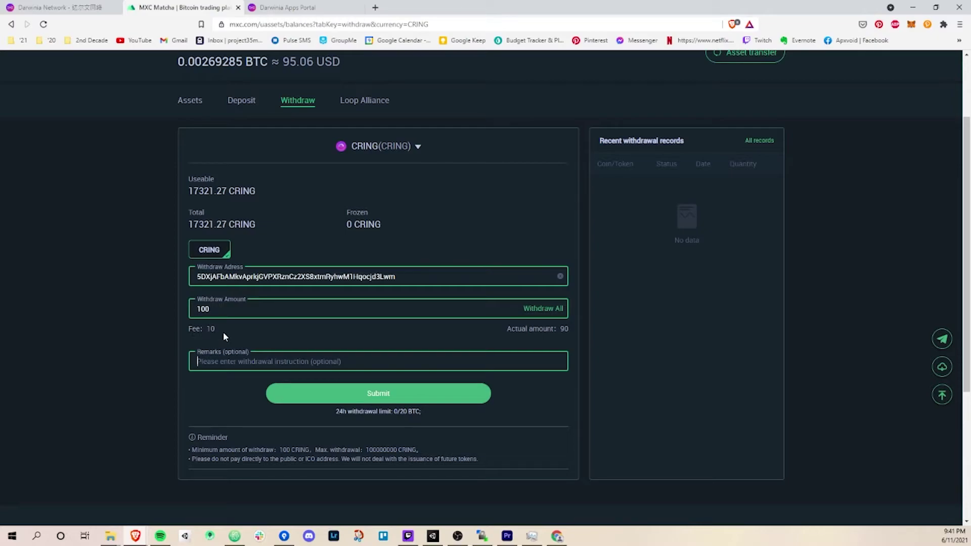
- Submit the 100 CRING withdrawal, requesting and entering the email verification code to confirm
click(317, 397)
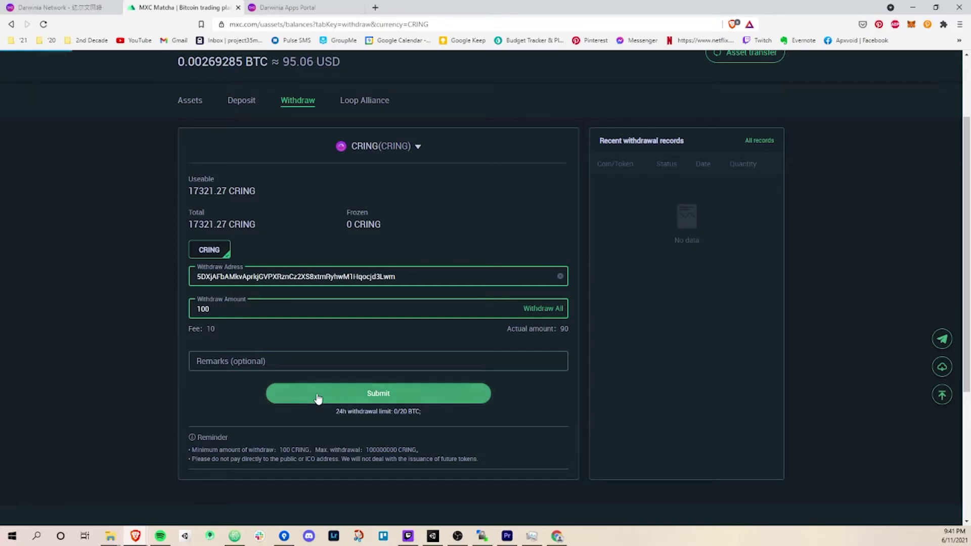
click(394, 281)
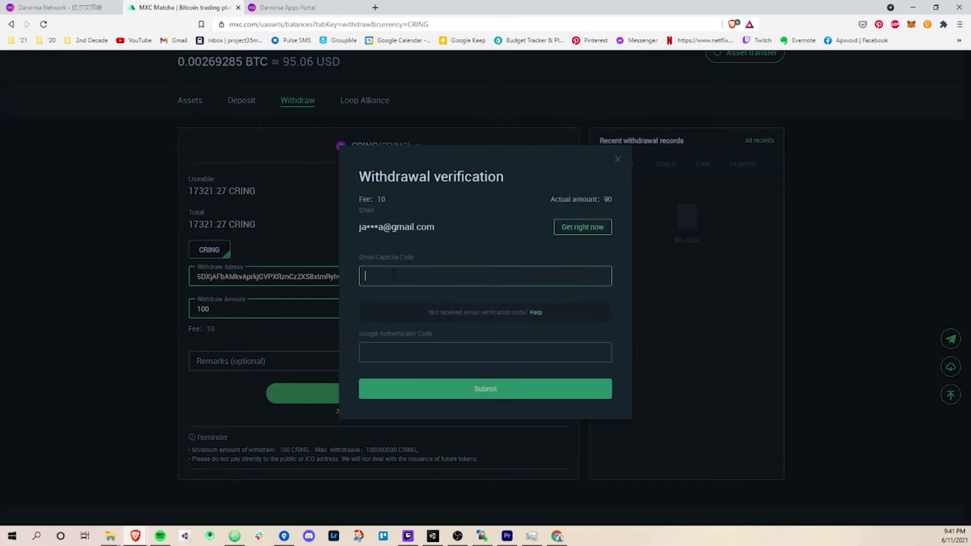
click(586, 229)
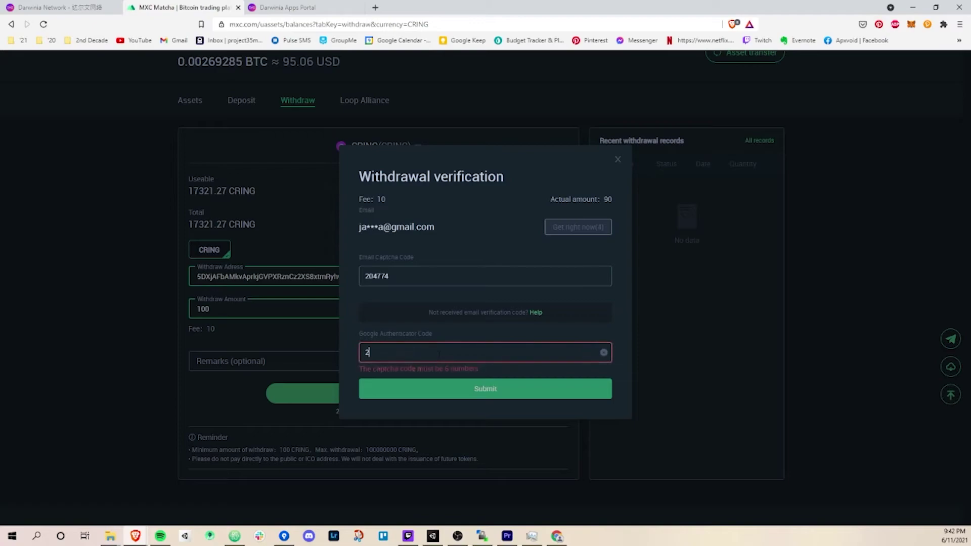
click(438, 393)
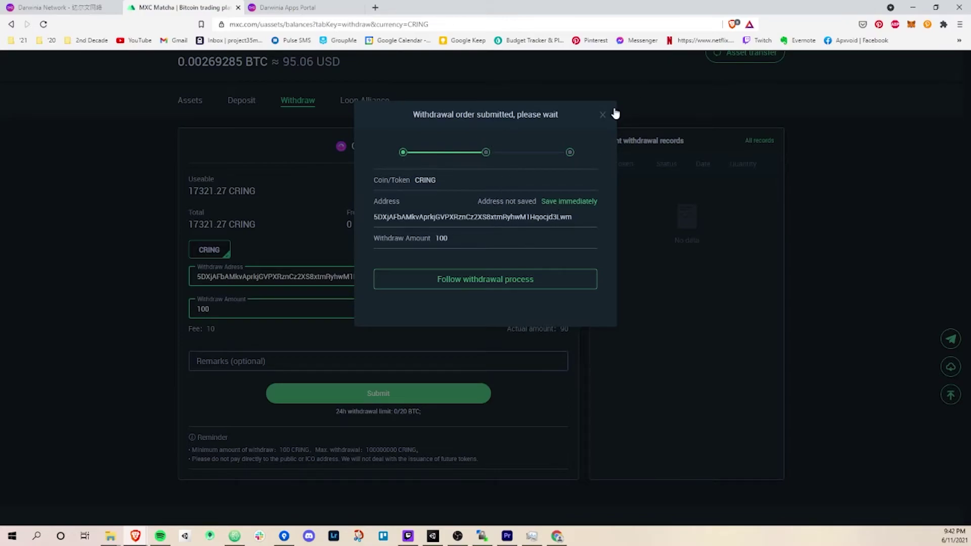
- Save the withdrawal address under the label 'Polkadot.js Darwinia' and close the confirmation dialog
click(562, 203)
click(539, 155)
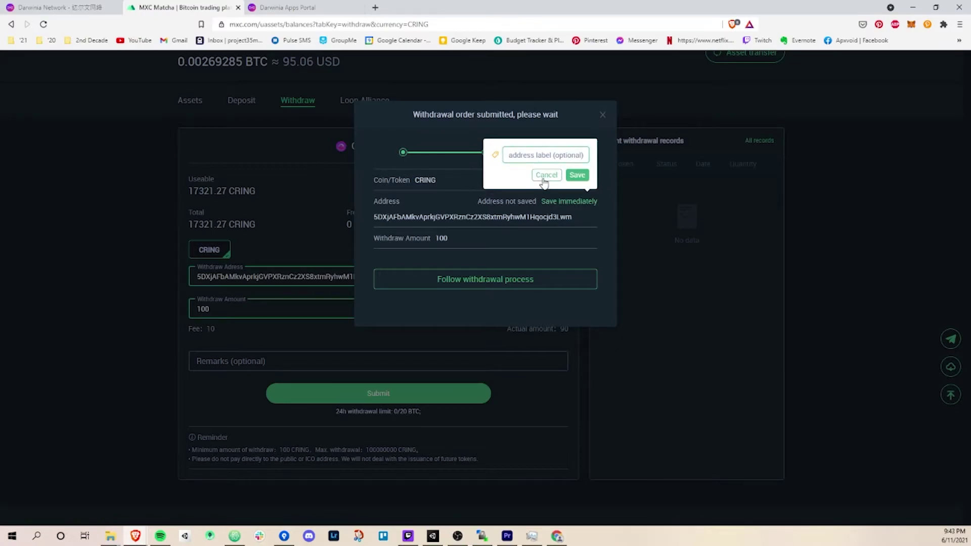
text(Polkadot.js Darwinia)
key(Return)
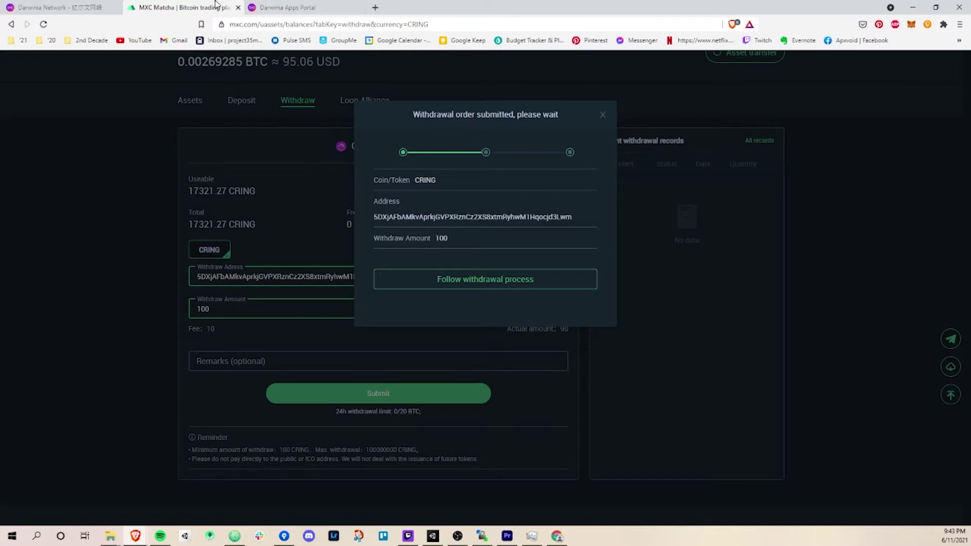
click(605, 116)
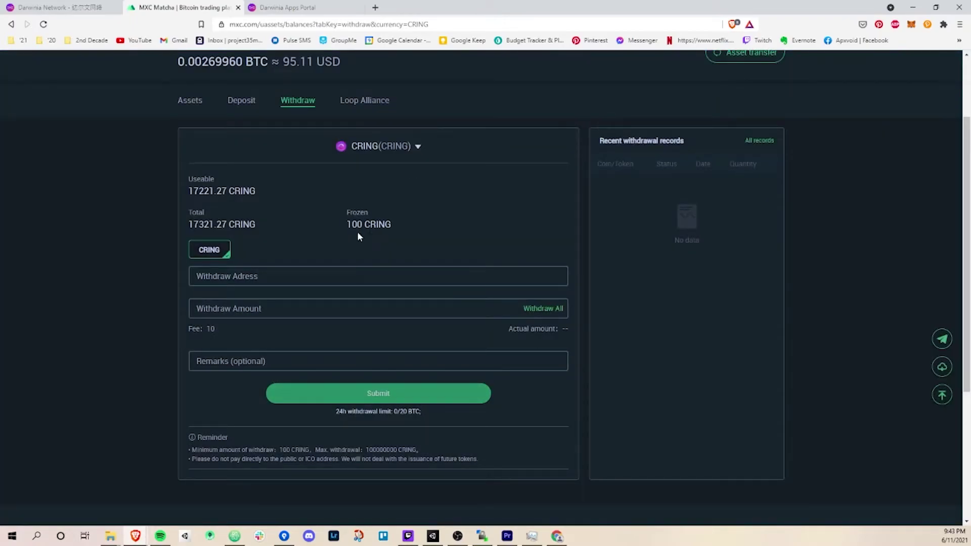
- Check the CRING balance on Darwinia, then fill MXC's withdrawal with the full 17221.27 CRING
click(309, 7)
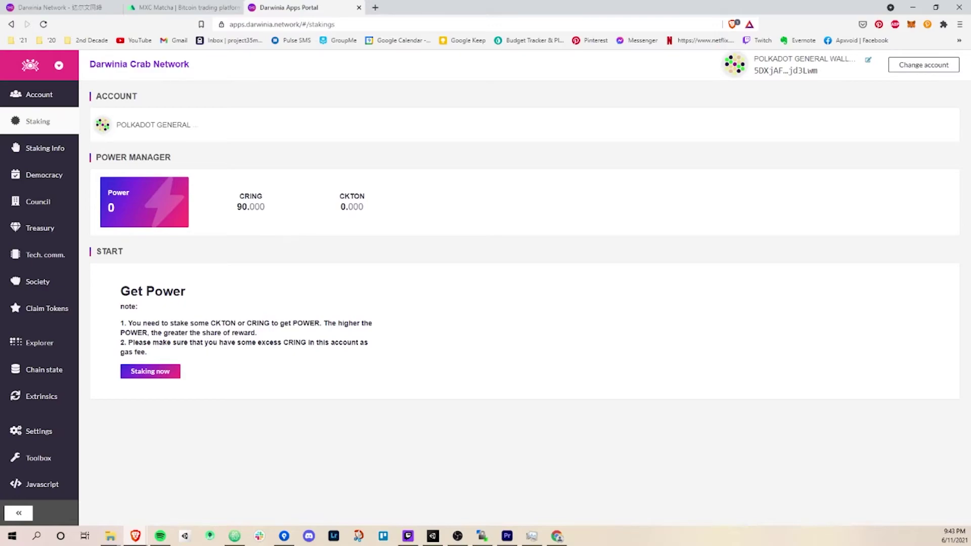
key(ctrl+shift+Tab)
click(283, 308)
click(542, 310)
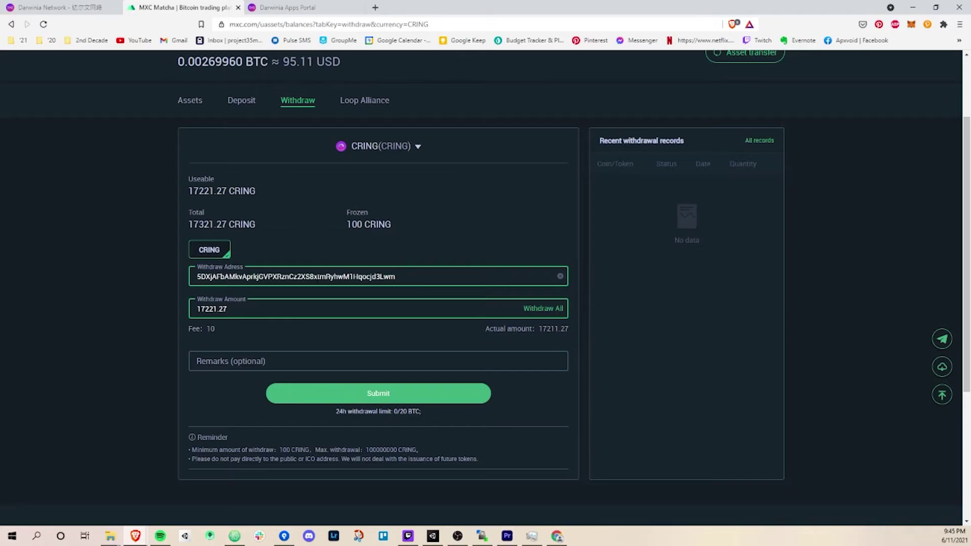
- Submit the 17221.27 CRING withdrawal and begin entering the e-mail verification code
click(346, 399)
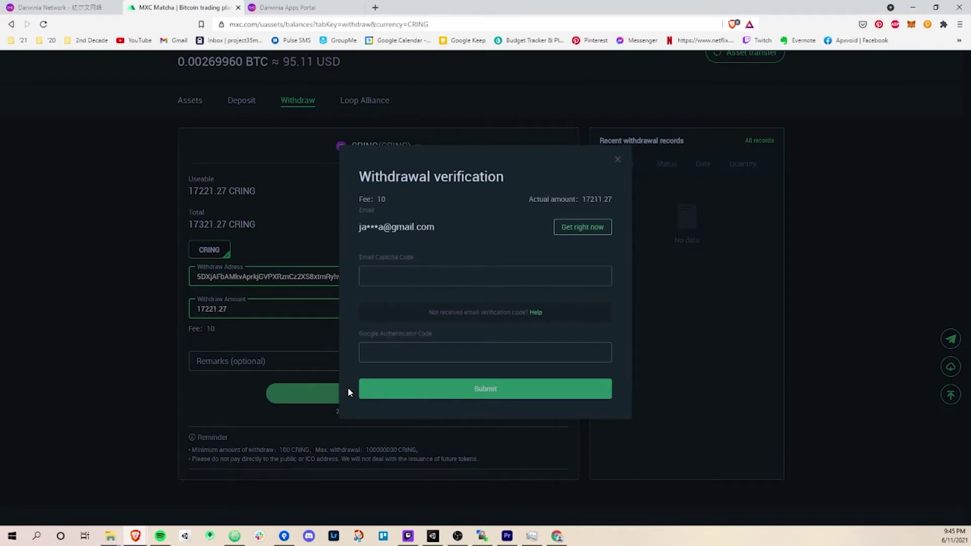
click(409, 274)
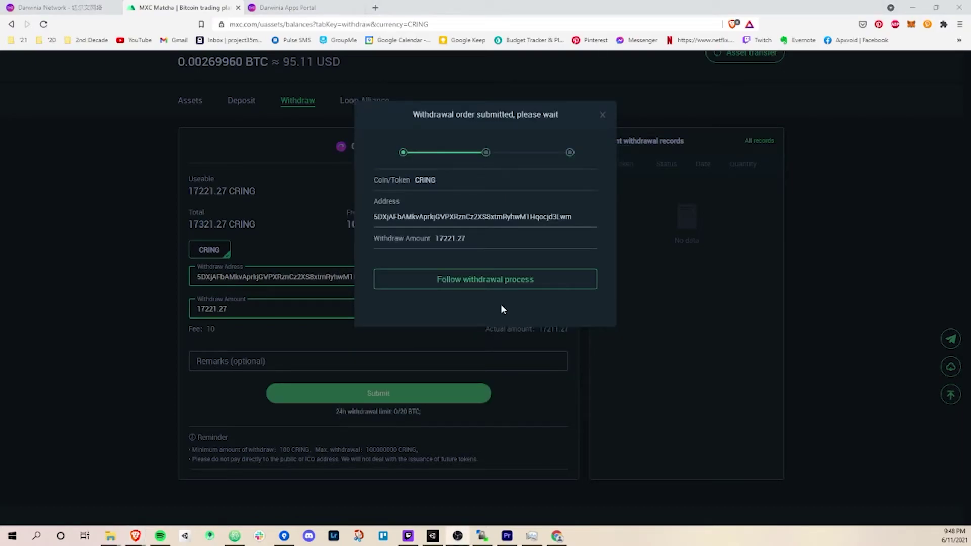
- Return to Darwinia's staking page and start staking CRING via 'Staking now'
click(305, 7)
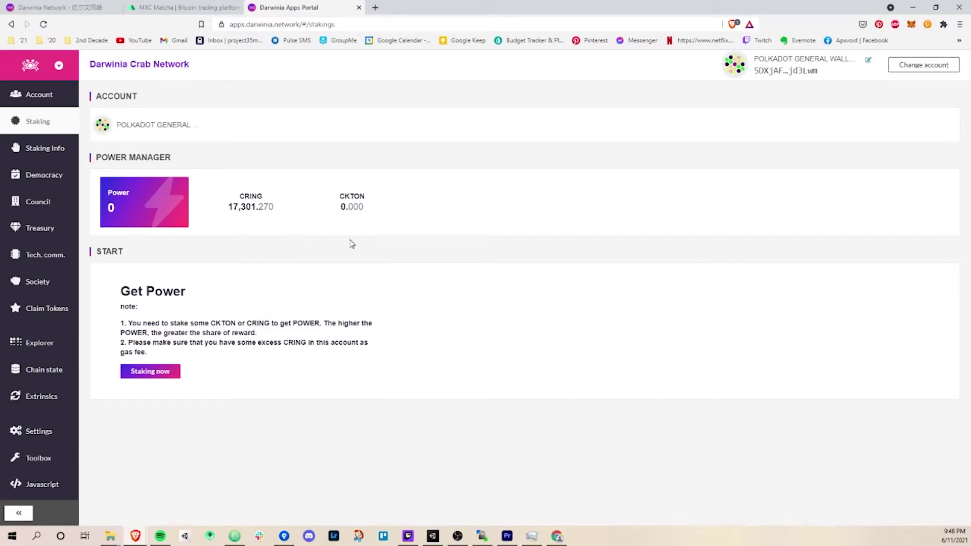
click(177, 372)
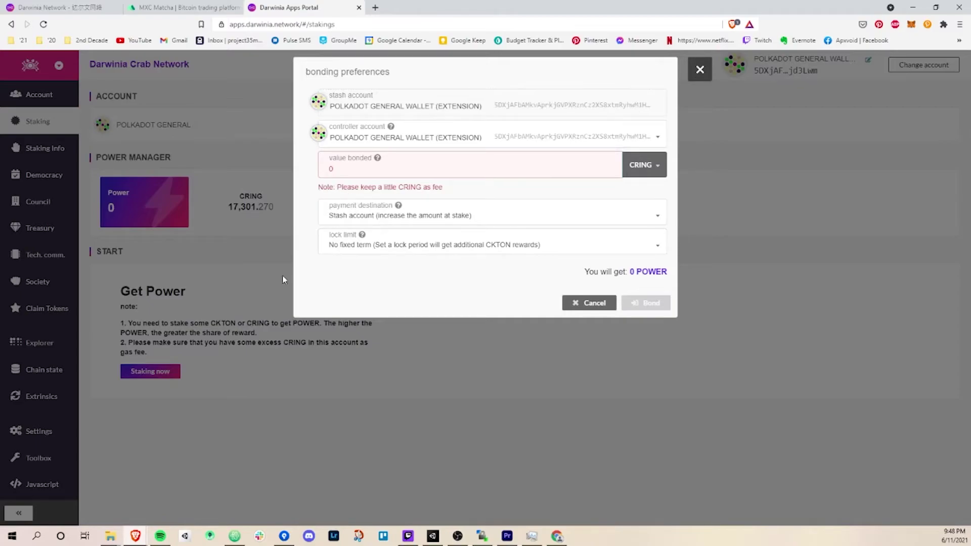
- Reopen the bonding preferences and replace the 0 bonded value with 17201.207 CRING
click(700, 70)
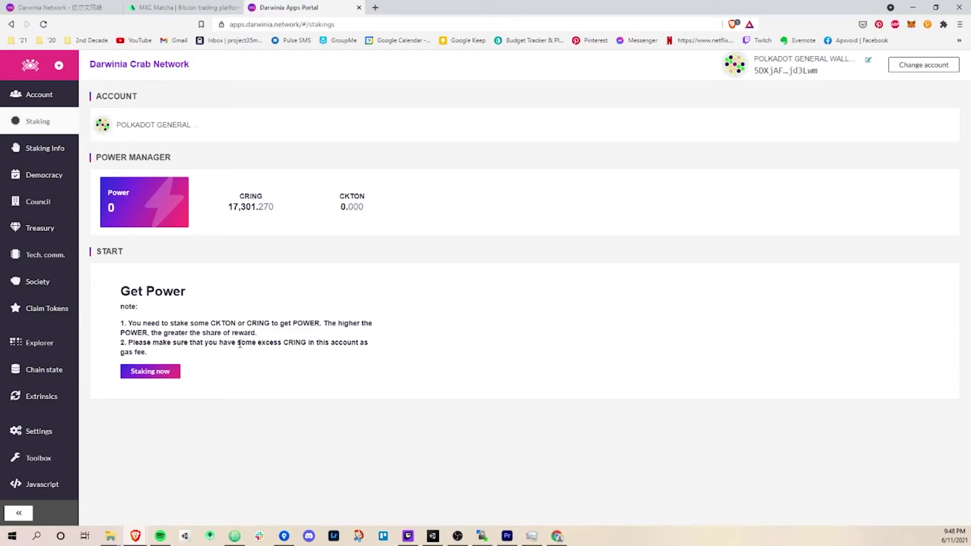
click(170, 373)
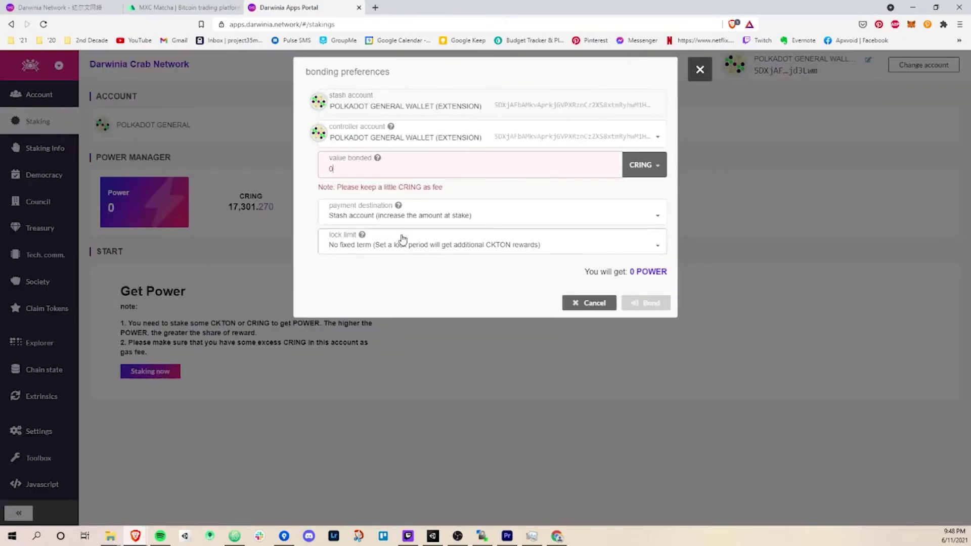
double_click(348, 169)
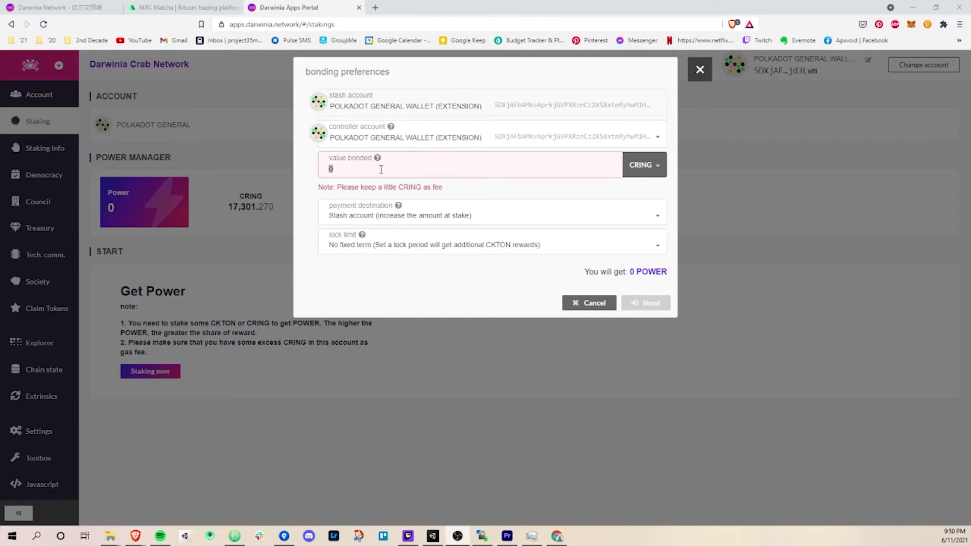
click(439, 173)
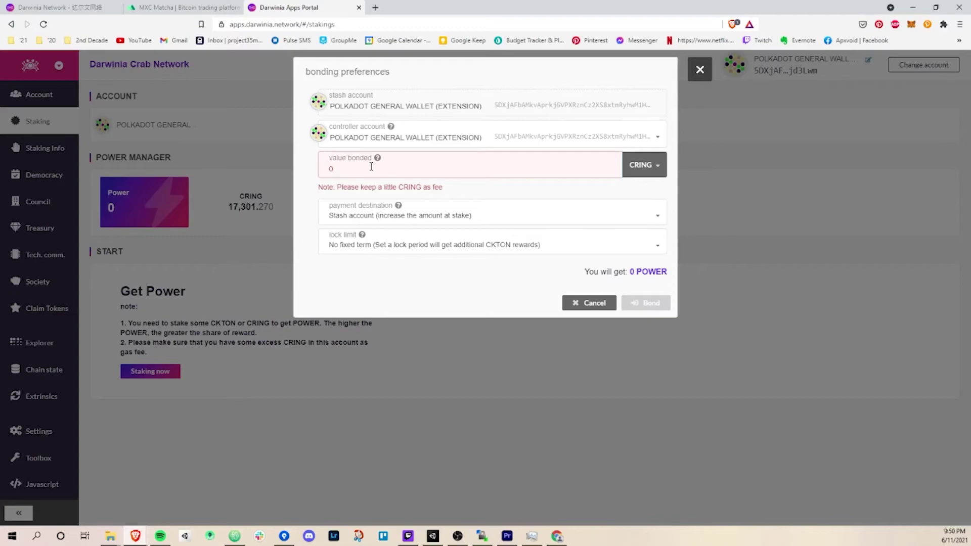
drag(367, 168, 277, 163)
text(1720)
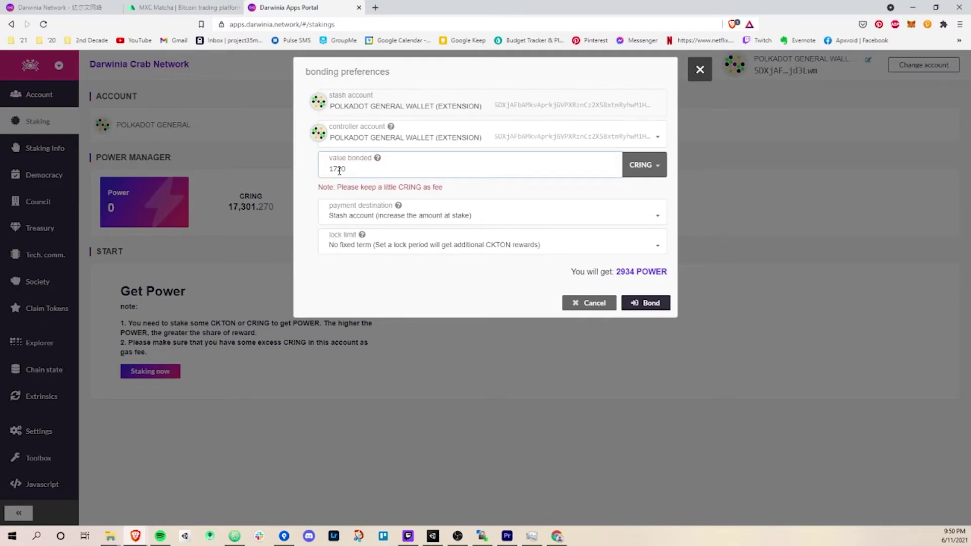
text(1.207)
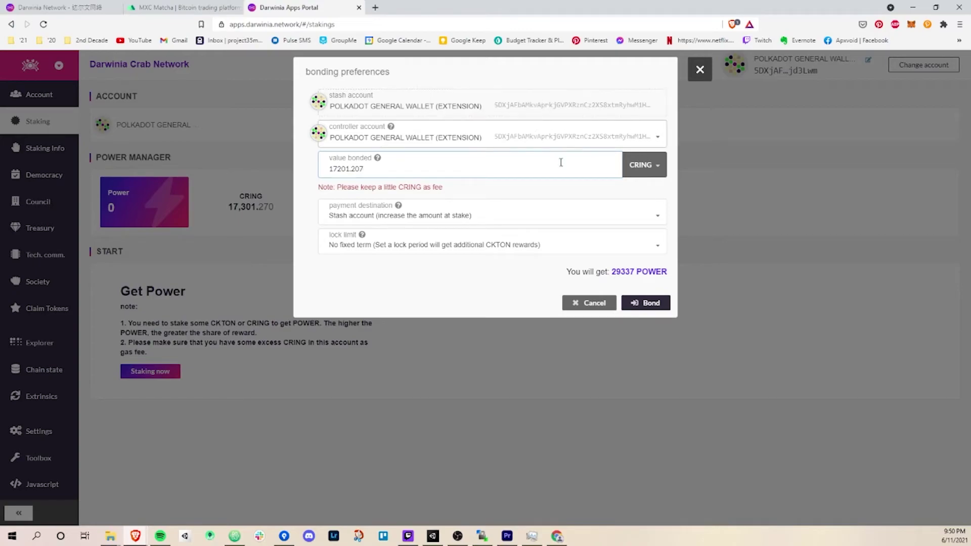
- Keep CRING as the bonding token and submit the bond of 17201.270 CRING
click(644, 171)
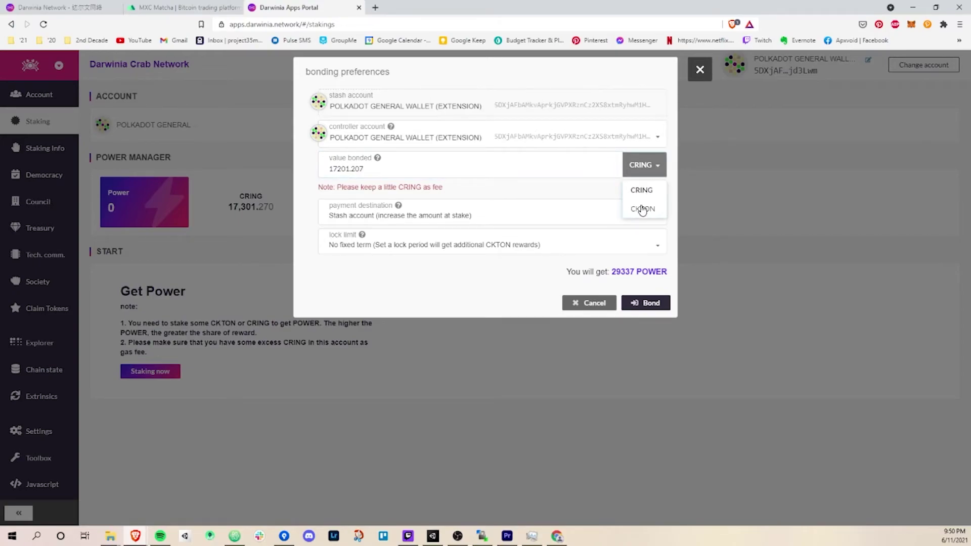
click(646, 168)
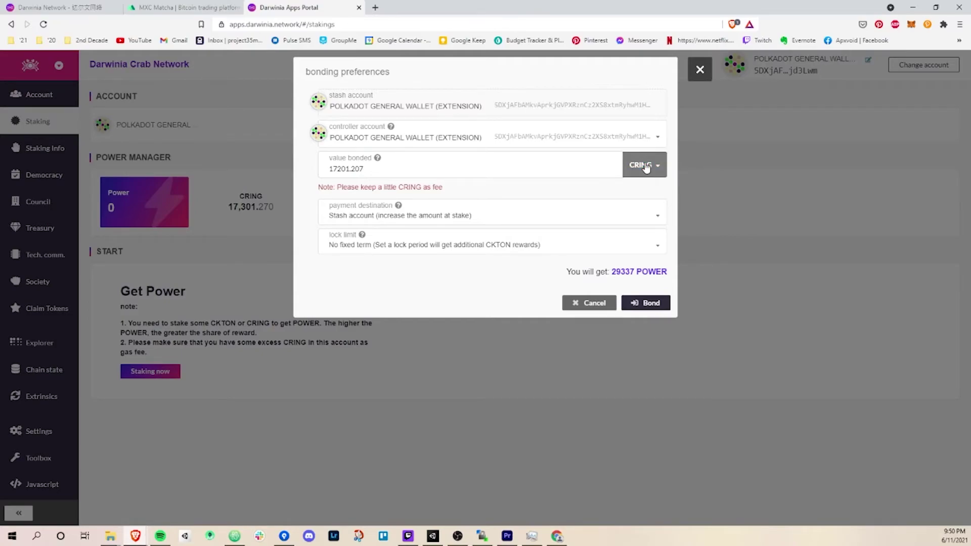
click(647, 168)
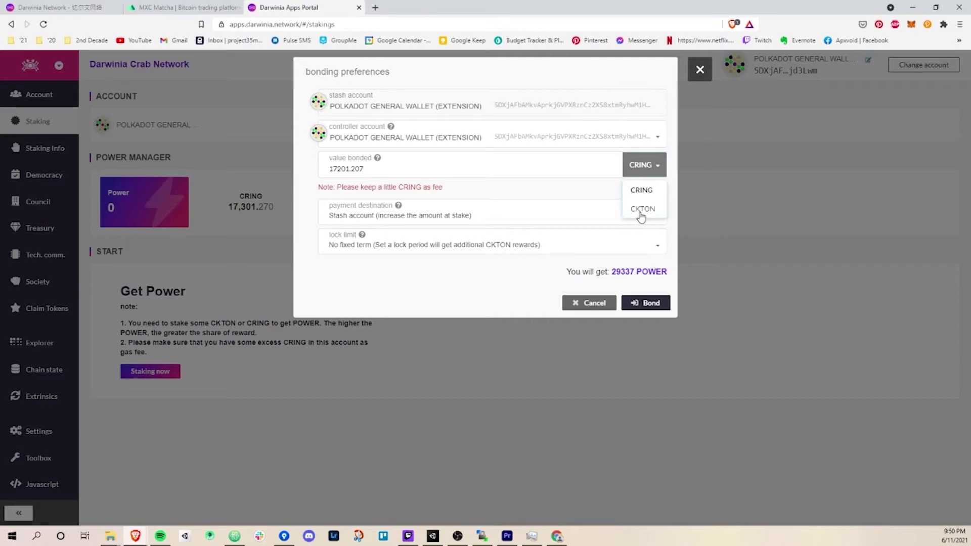
click(638, 168)
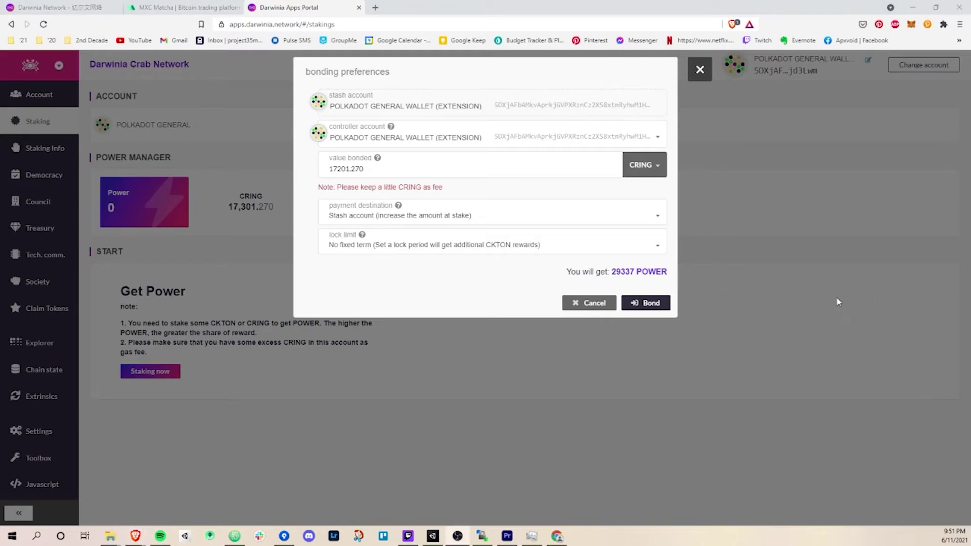
click(663, 305)
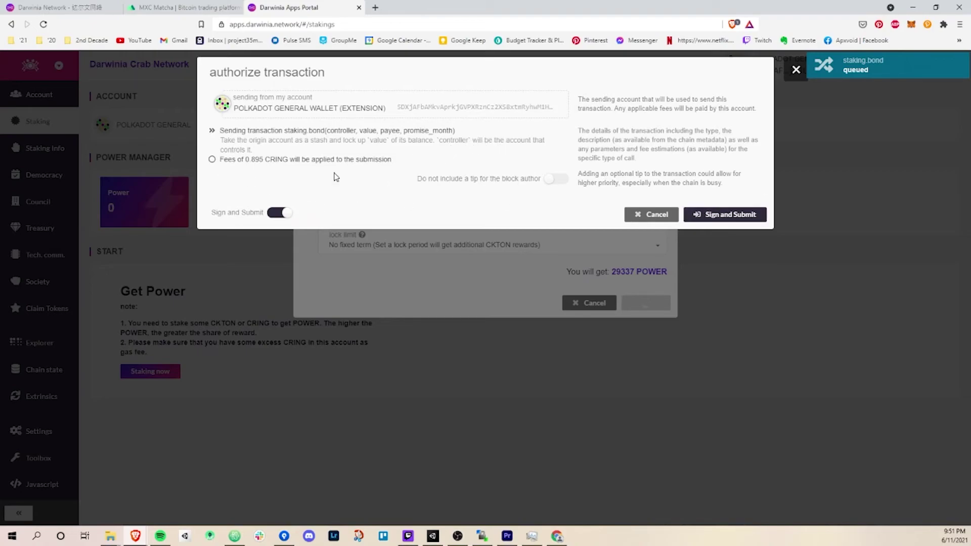
- Sign and submit the staking bond transaction in the polkadot{.js} signing window
click(720, 215)
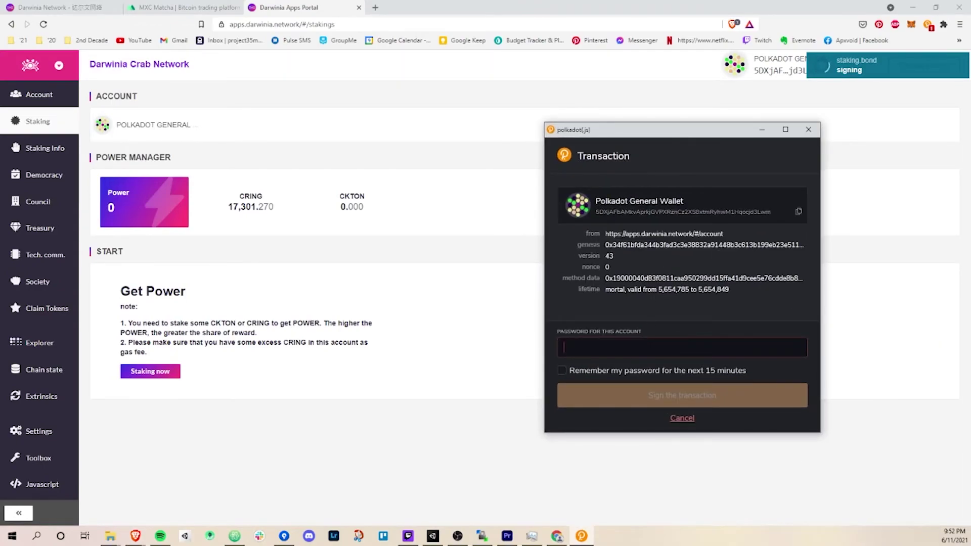
drag(639, 129, 648, 146)
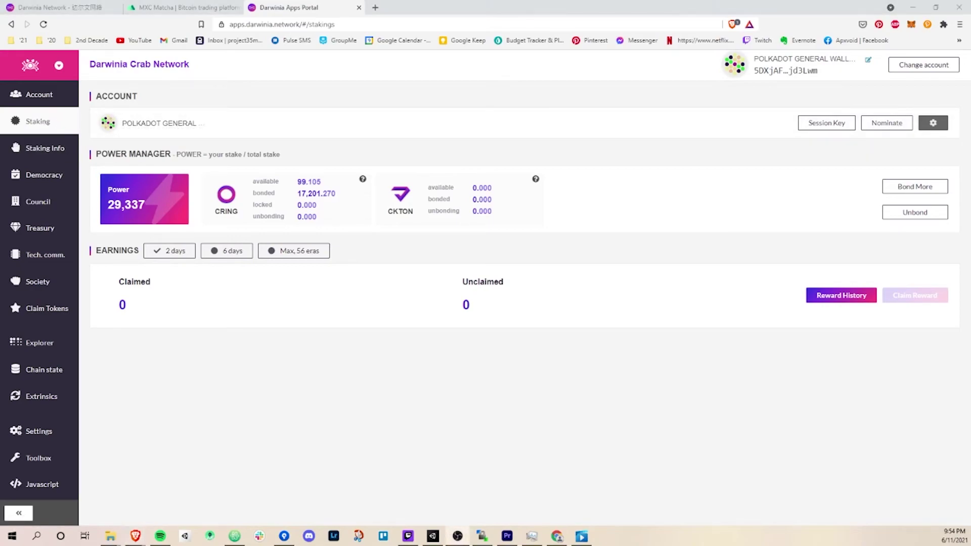
click(914, 188)
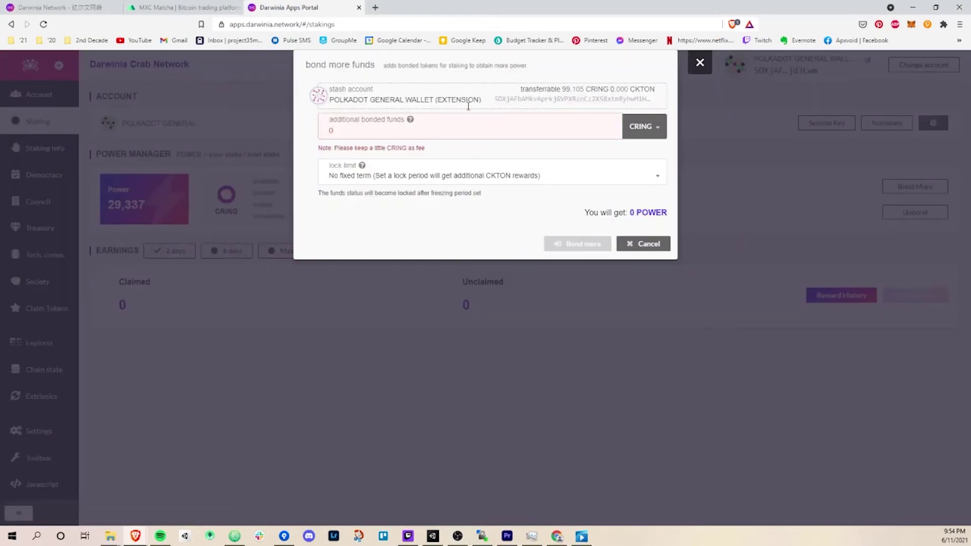
click(379, 178)
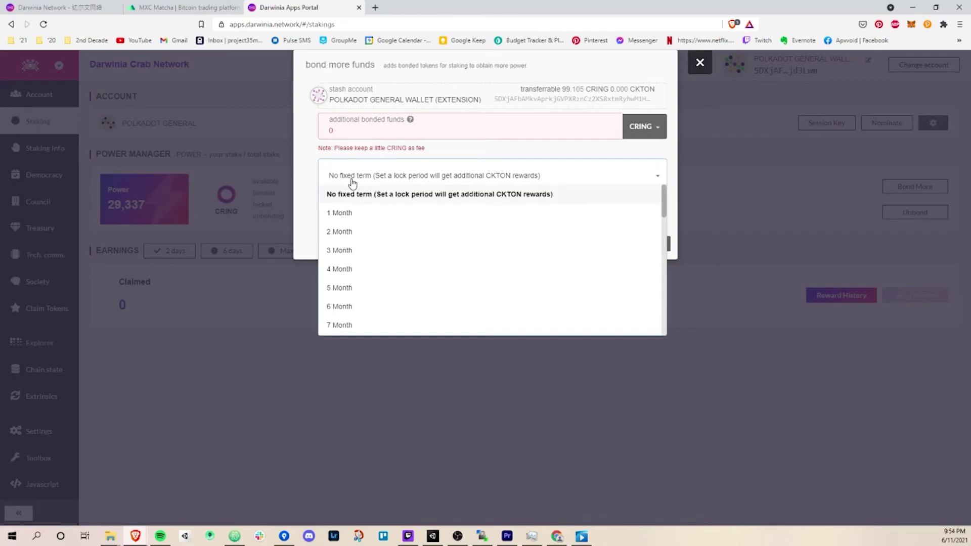
click(349, 189)
click(357, 180)
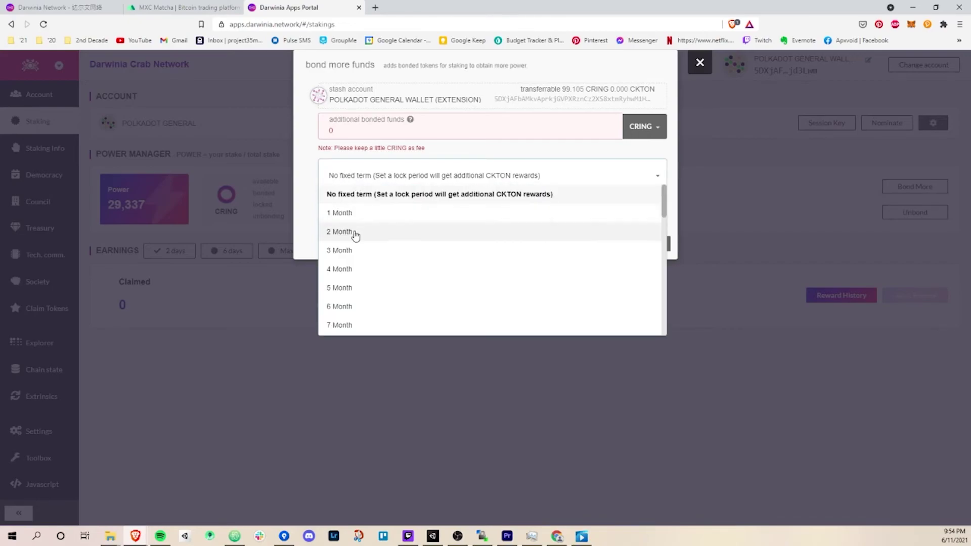
scroll(356, 298, down, 4)
scroll(382, 299, up, 4)
scroll(381, 253, down, 1)
scroll(381, 253, up, 1)
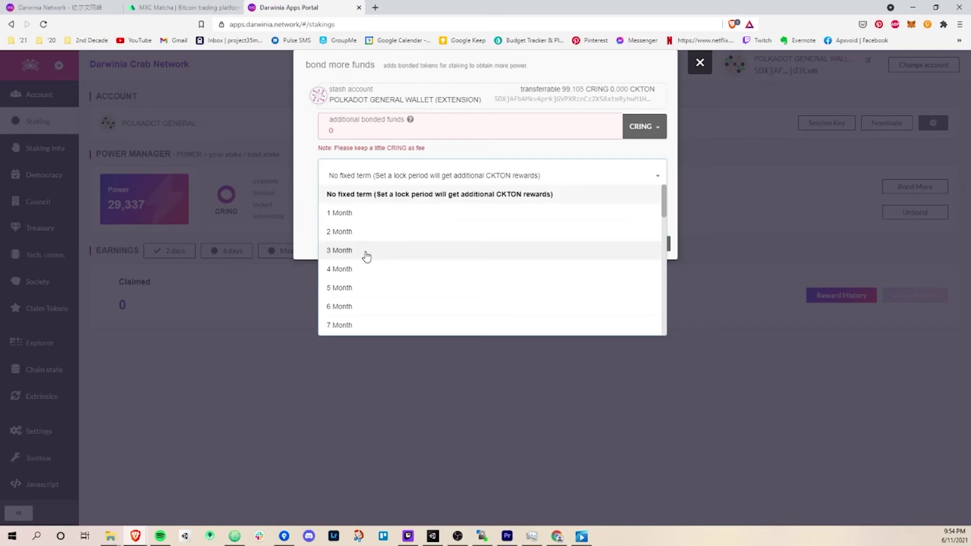
click(641, 77)
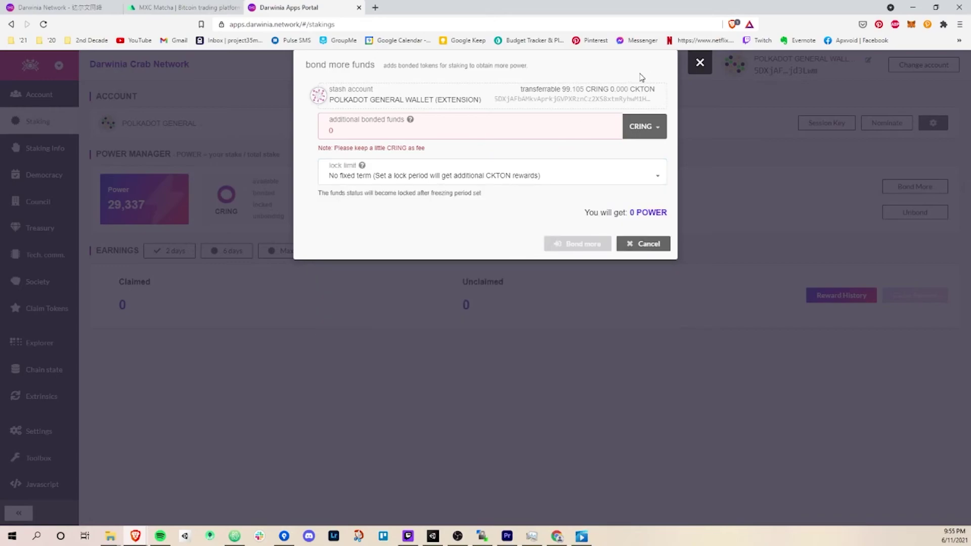
click(700, 63)
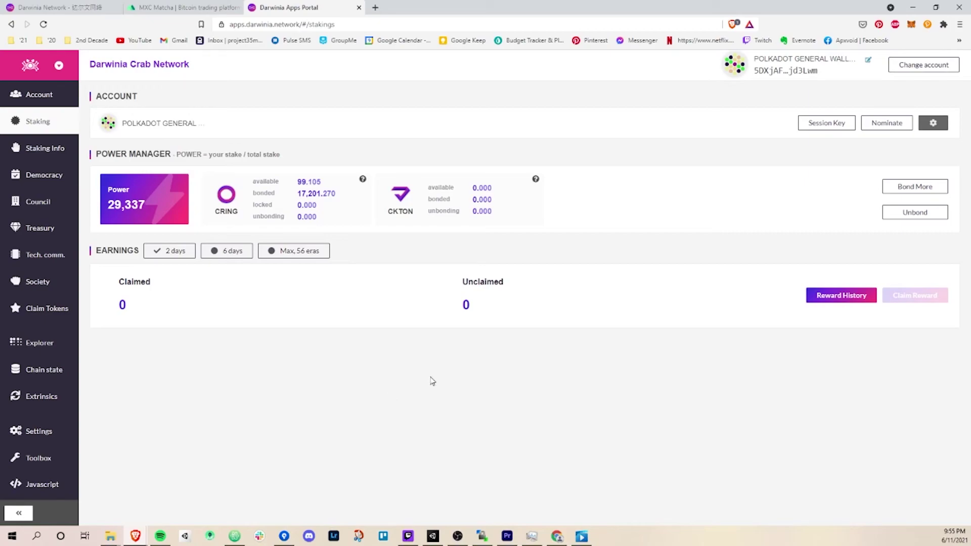
- Open the Unbond form from the Power Manager
click(916, 213)
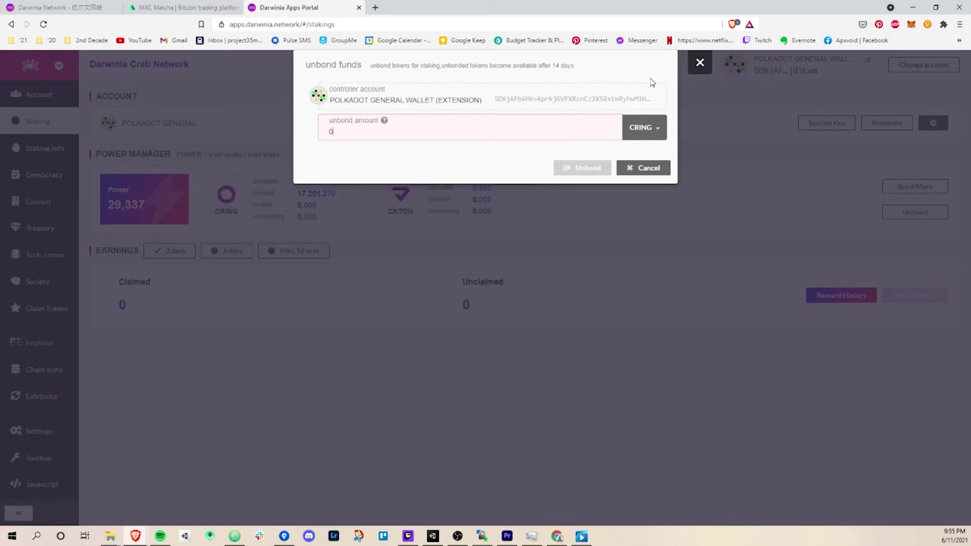
- Dismiss the unbond funds form without unbonding, leaving 17,201.270 CRING bonded
click(701, 64)
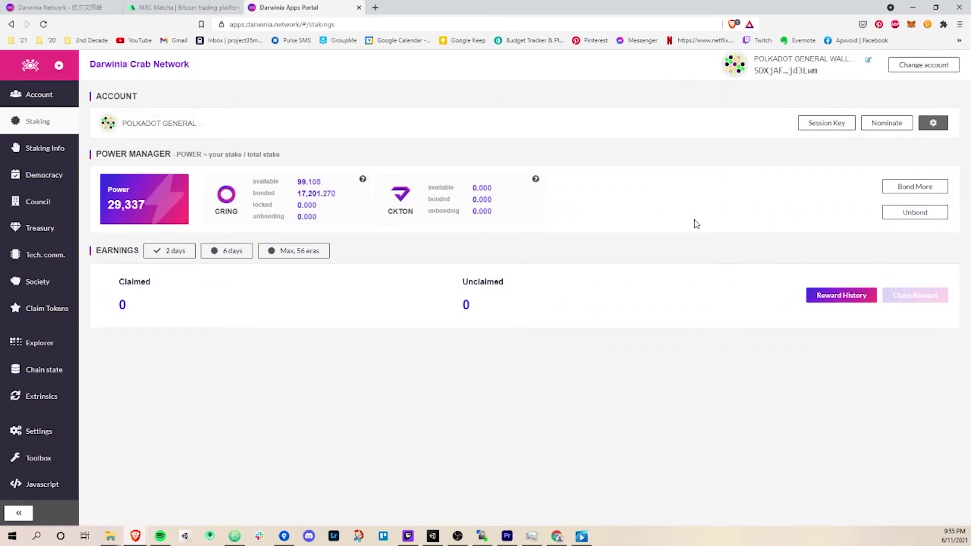